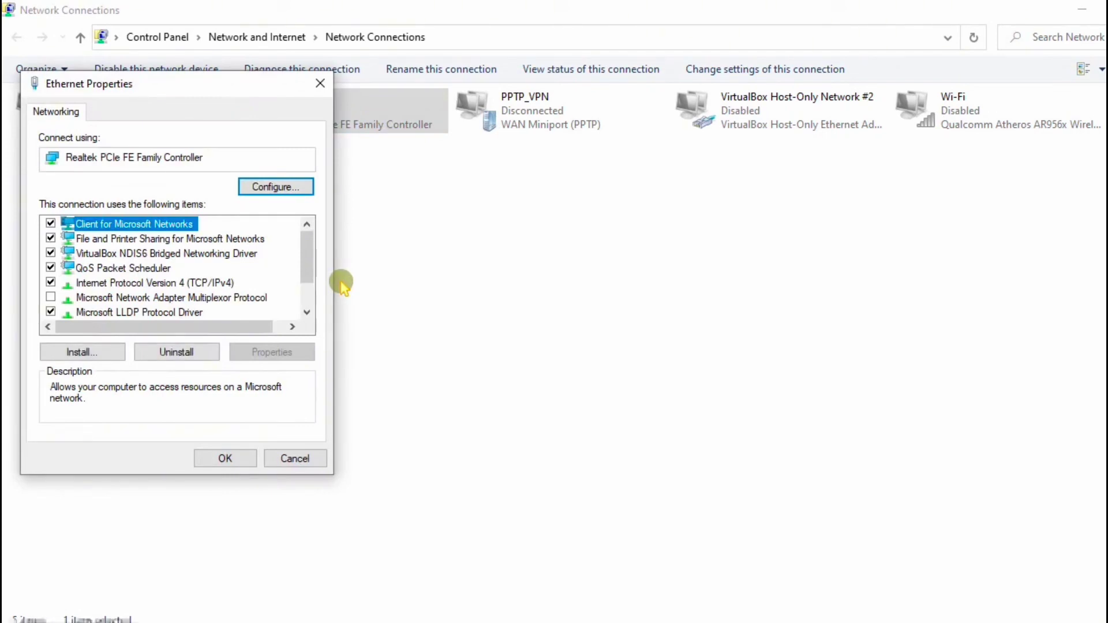
Review the Ethernet connection's Internet Protocol Version 4 (TCP/IPv4) address and DNS settings and accept them
key("Down")
key("Down")
key("Down")
key("Down")
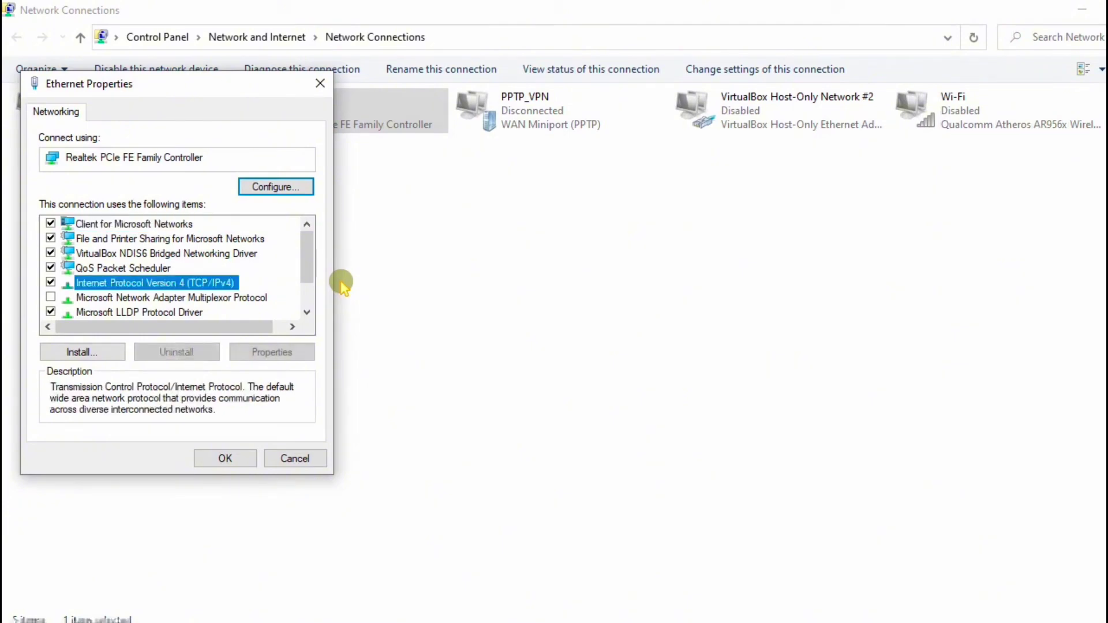
key("alt+r")
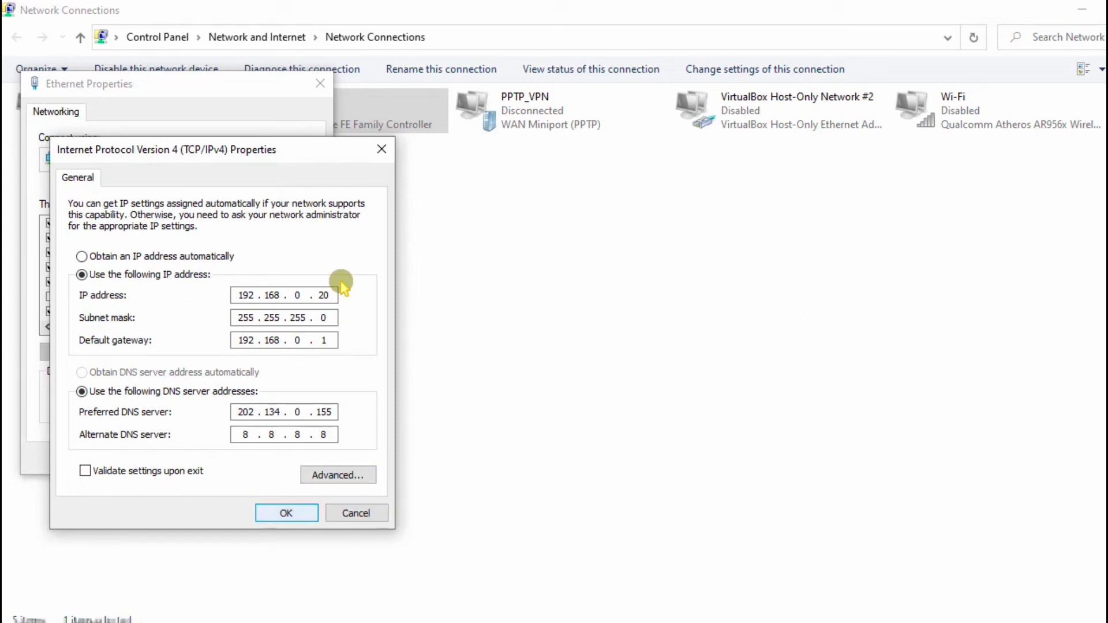
key("Return")
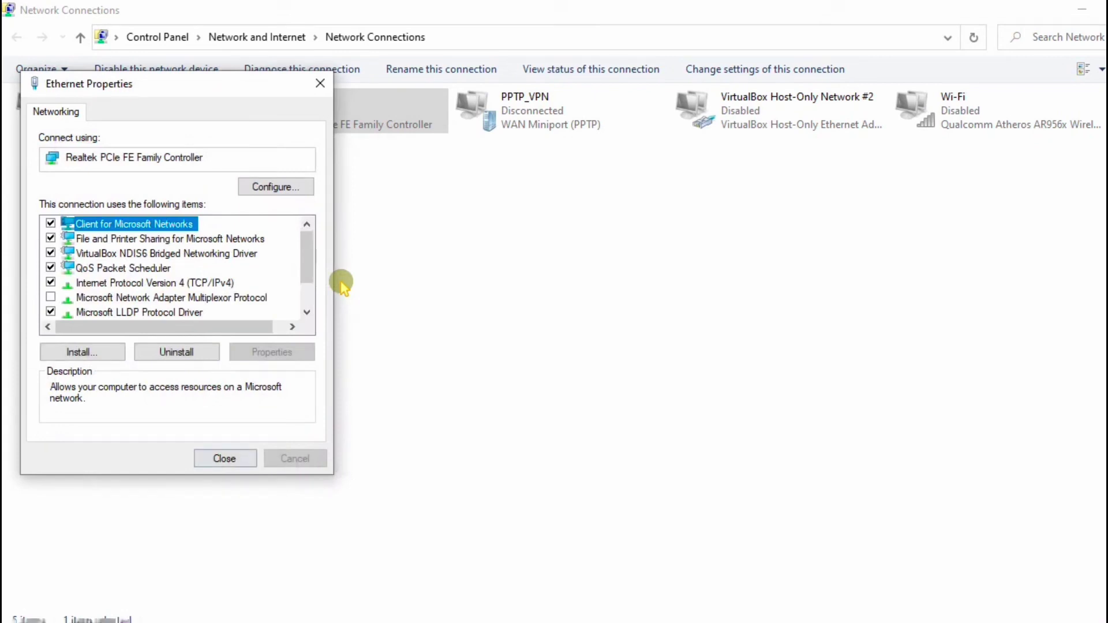
Close the Ethernet properties, Network Connections and Settings windows to return to the desktop
left_click(248, 458)
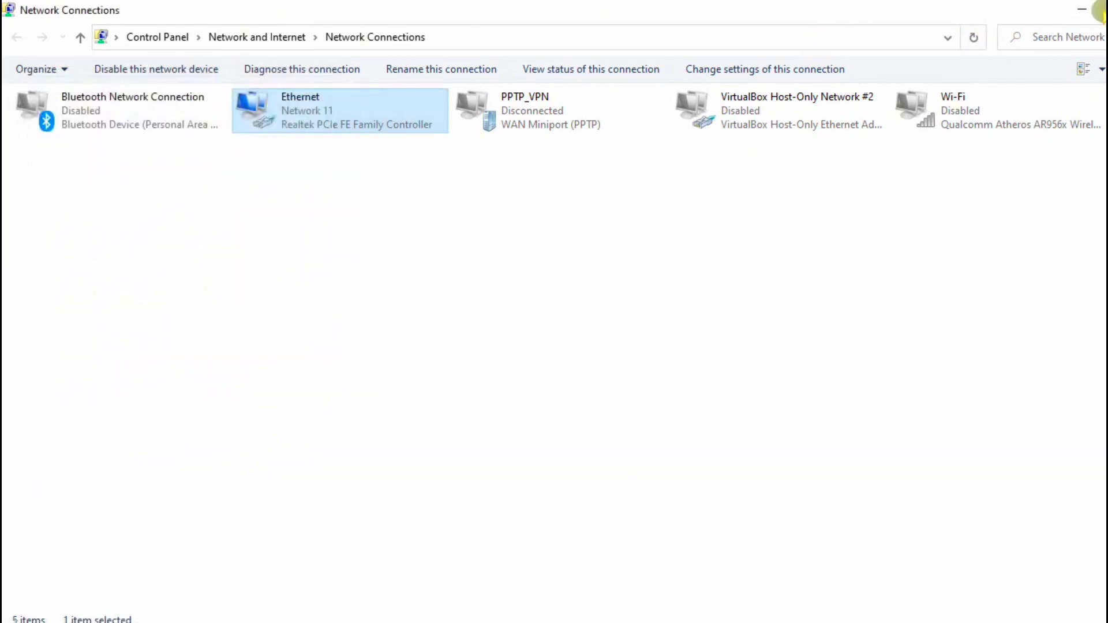
left_click(1085, 10)
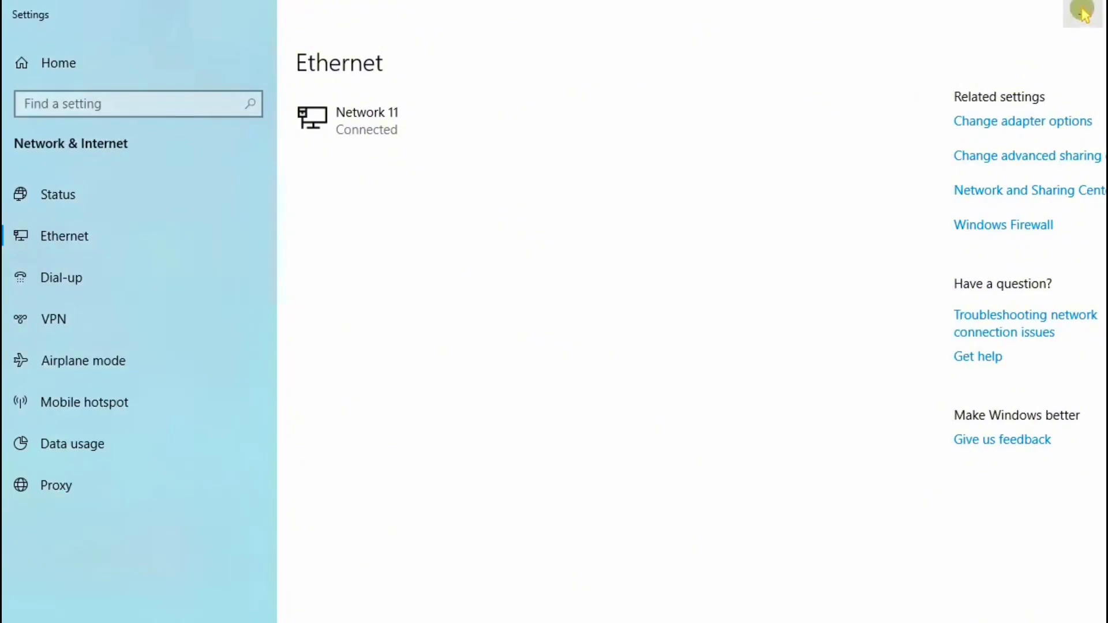
left_click(1083, 11)
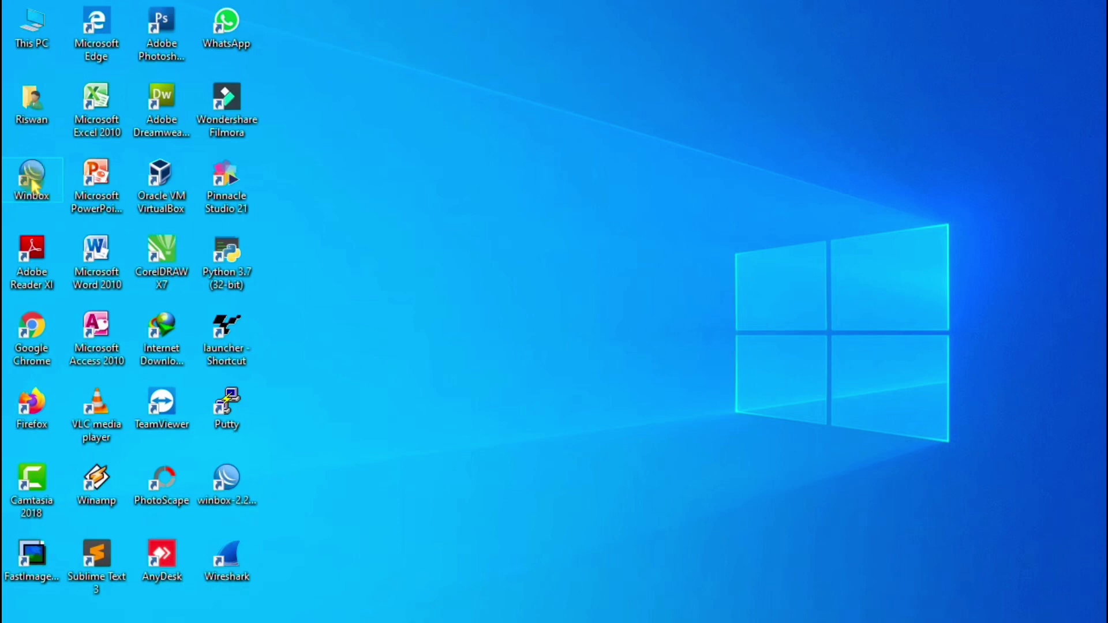
Switch to WinBox and connect to the neighbouring router at 192.168.0.1 through its MAC address with the admin login
double_click(32, 182)
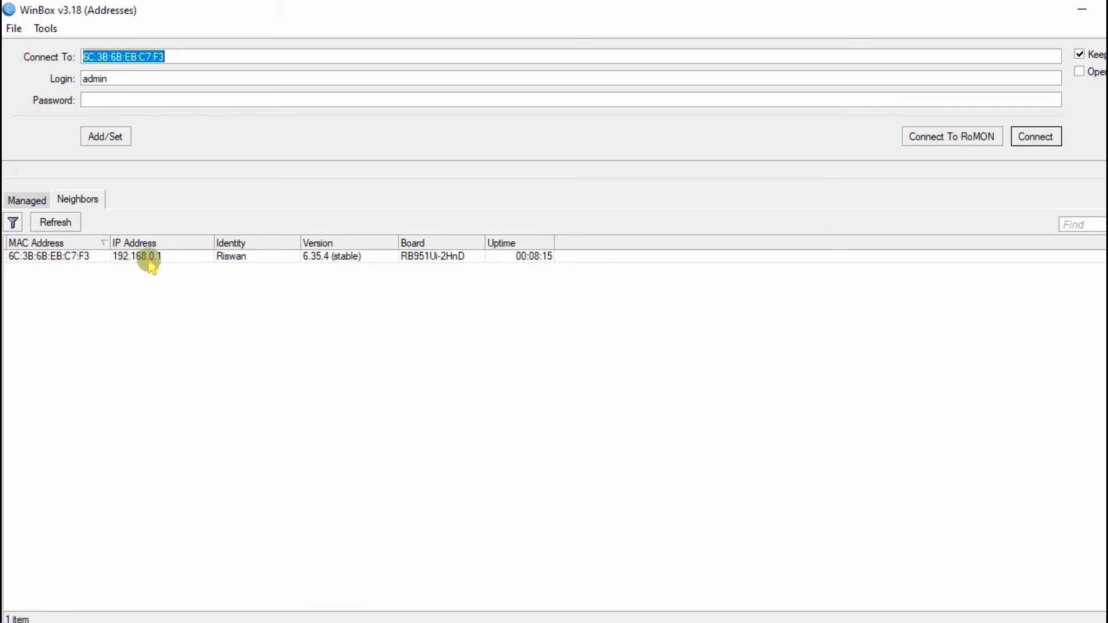
left_click(67, 260)
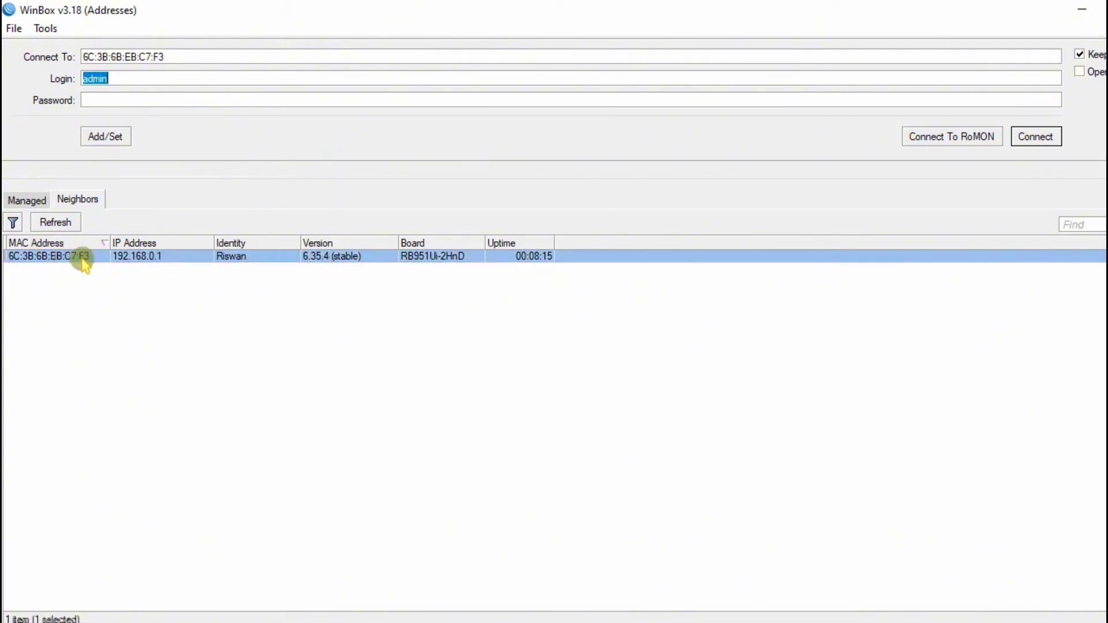
left_click(1037, 138)
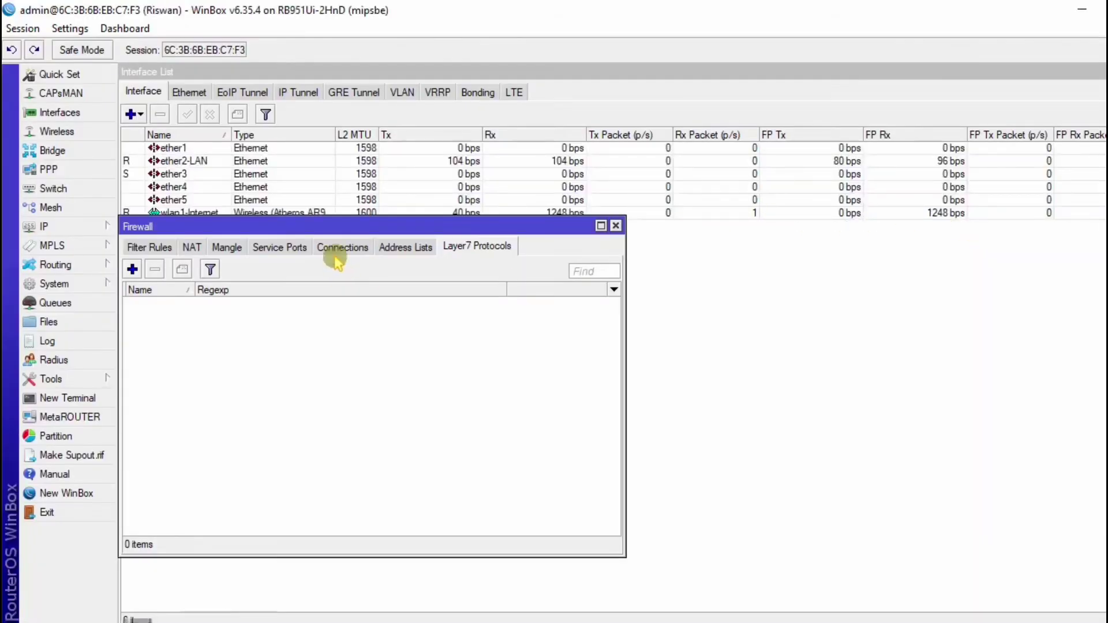
Close the already open Firewall window and reopen the router's IP firewall settings
left_click_drag(453, 228, 504, 171)
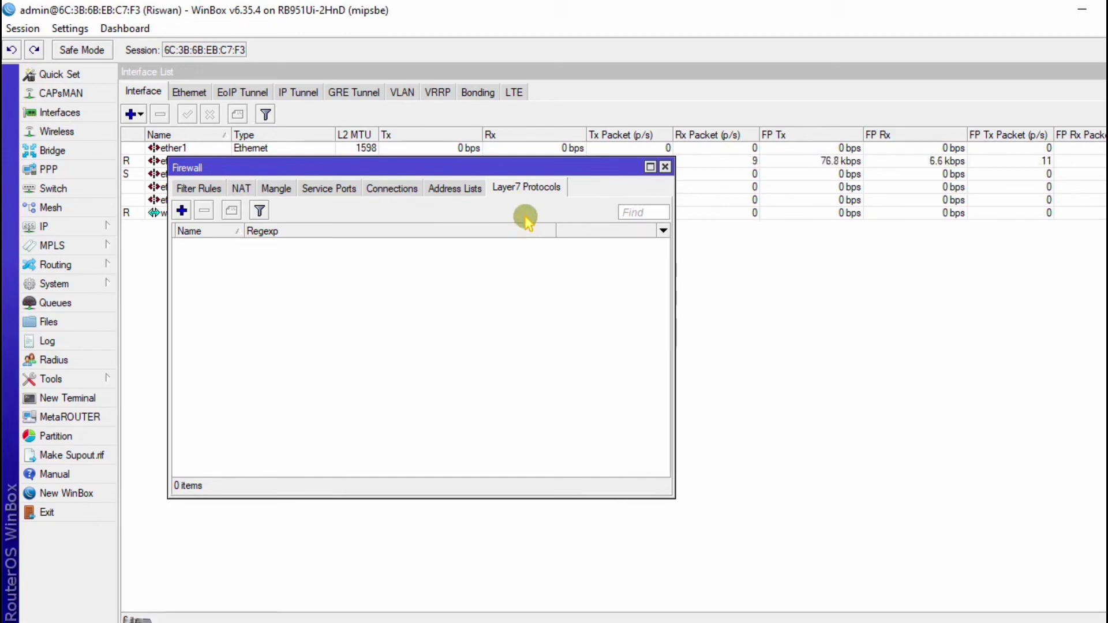
left_click(666, 167)
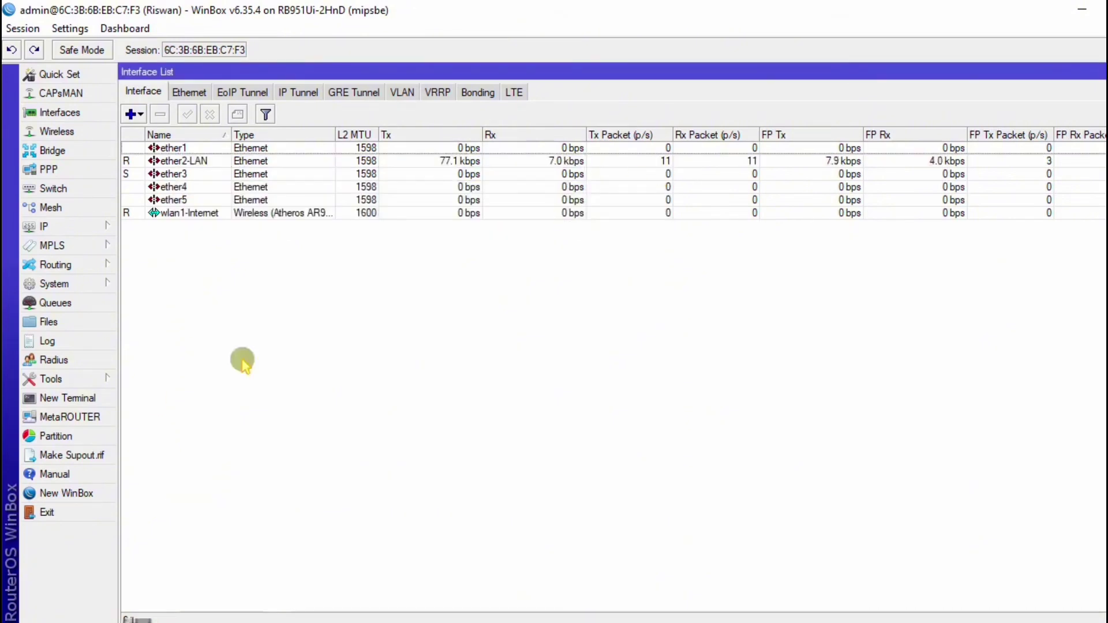
left_click(61, 228)
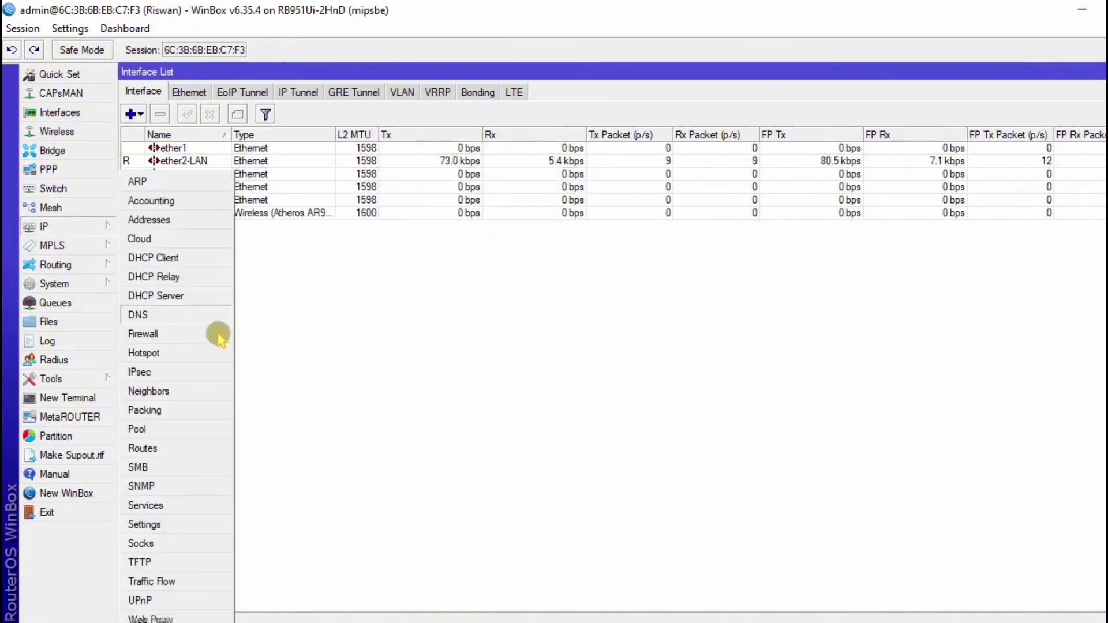
left_click(144, 334)
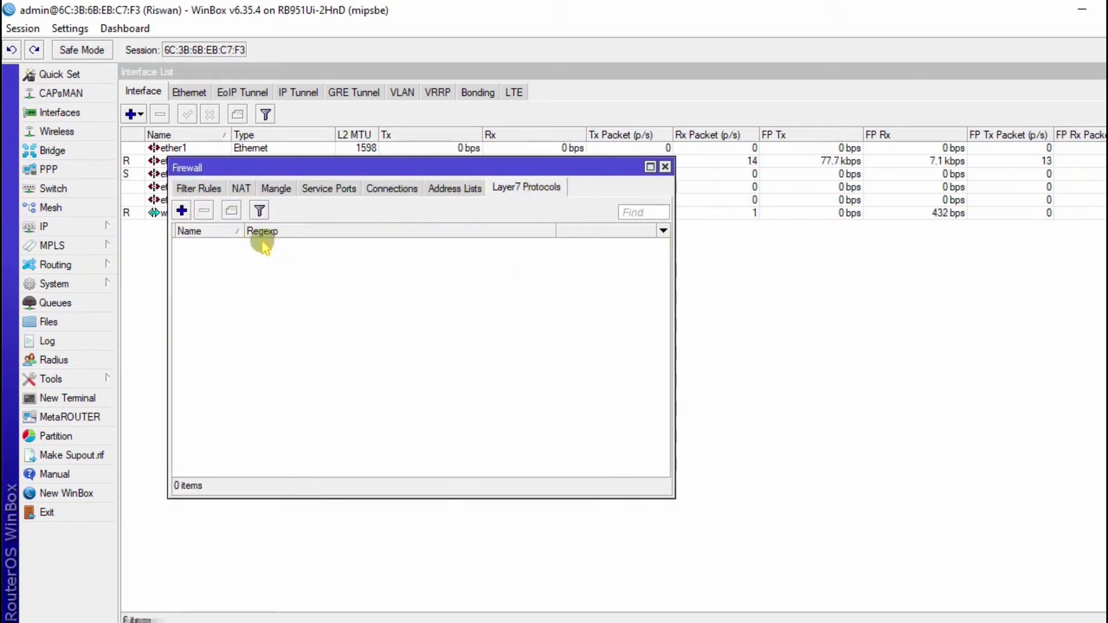
Add a new Layer 7 protocol entry to the firewall and name it Blok Youtube
left_click(181, 211)
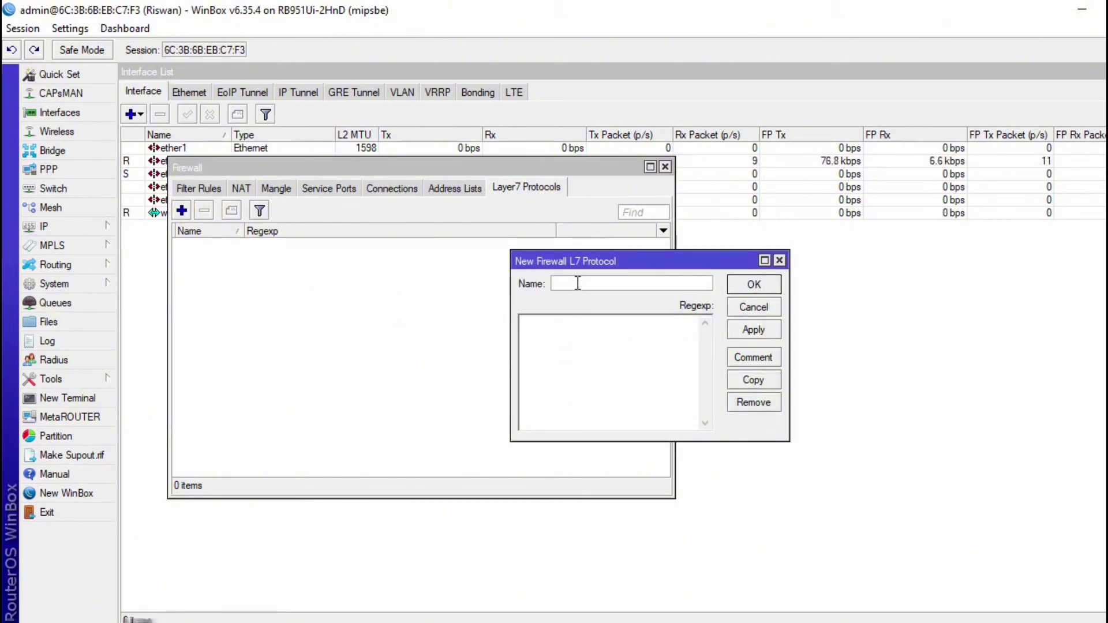
type("Blok")
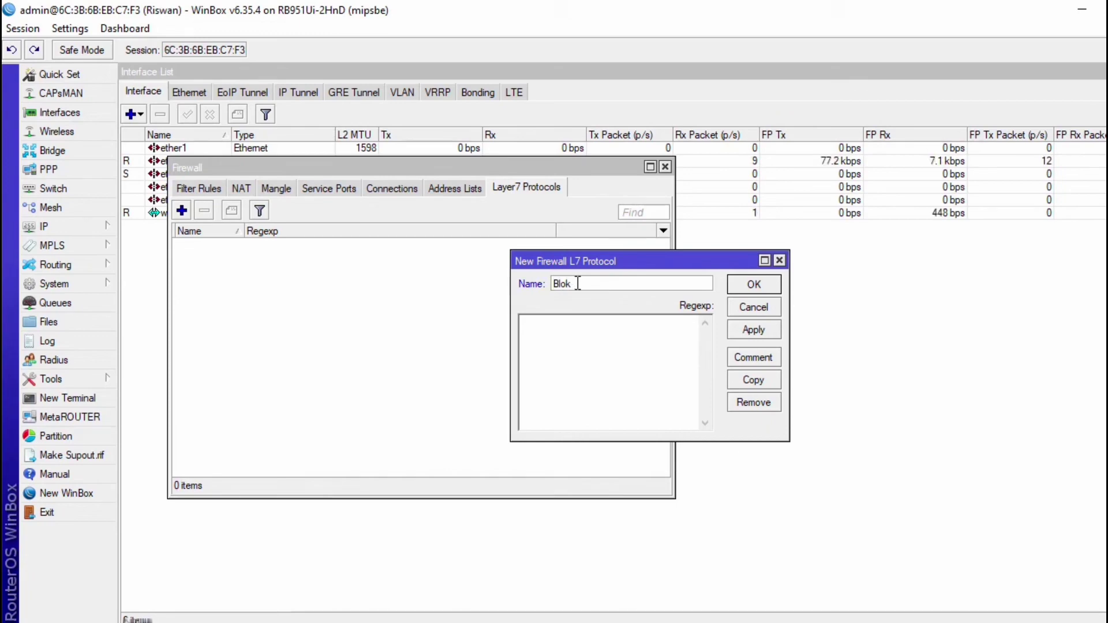
type(" Youtube")
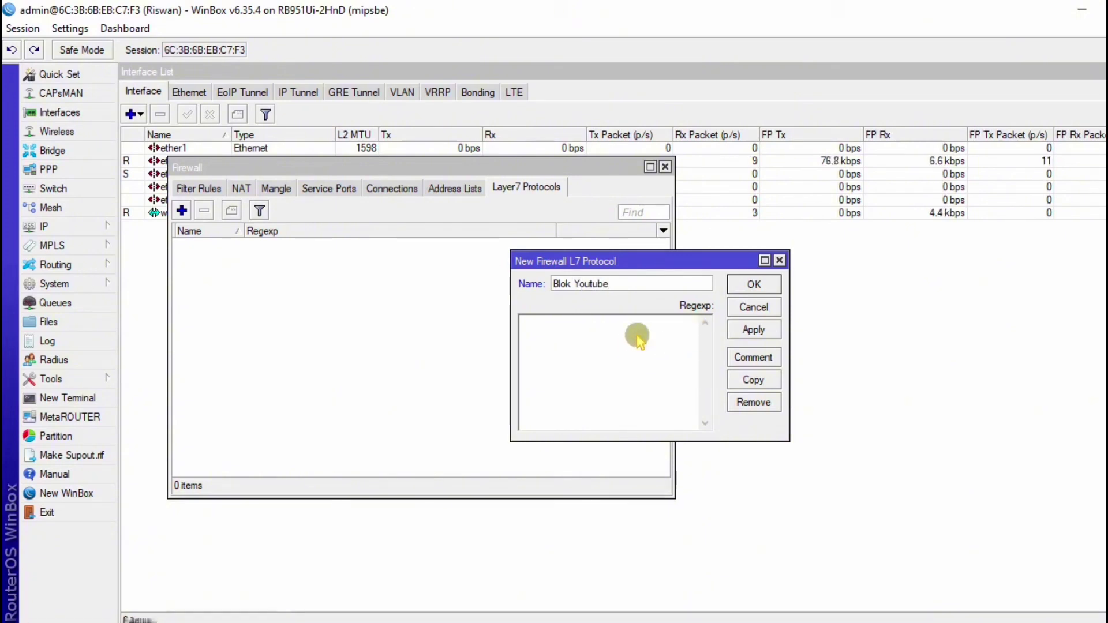
Enter the regular expression ^.+(youtube.com).*$ for the Blok Youtube protocol and save the entry
left_click(558, 338)
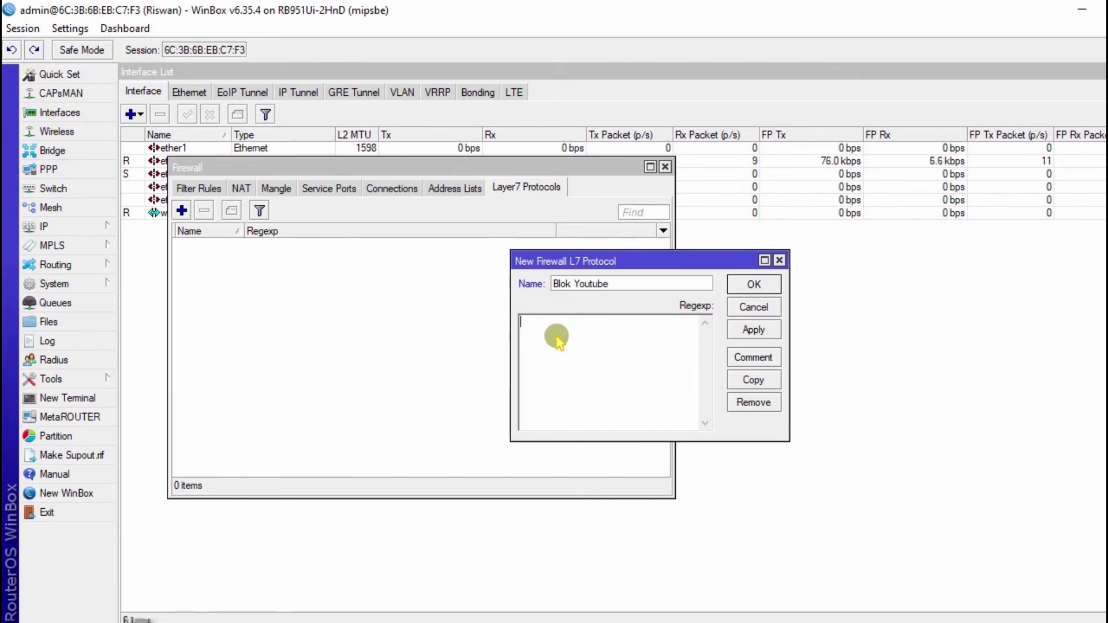
type("^")
type(".+(your")
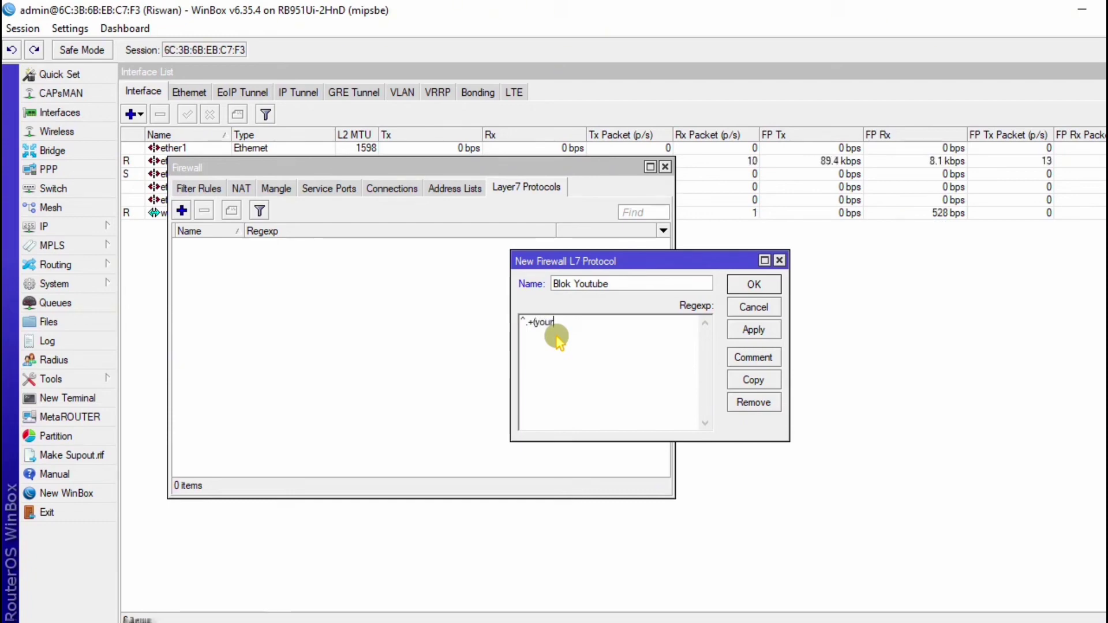
key("BackSpace")
type("tube.com")
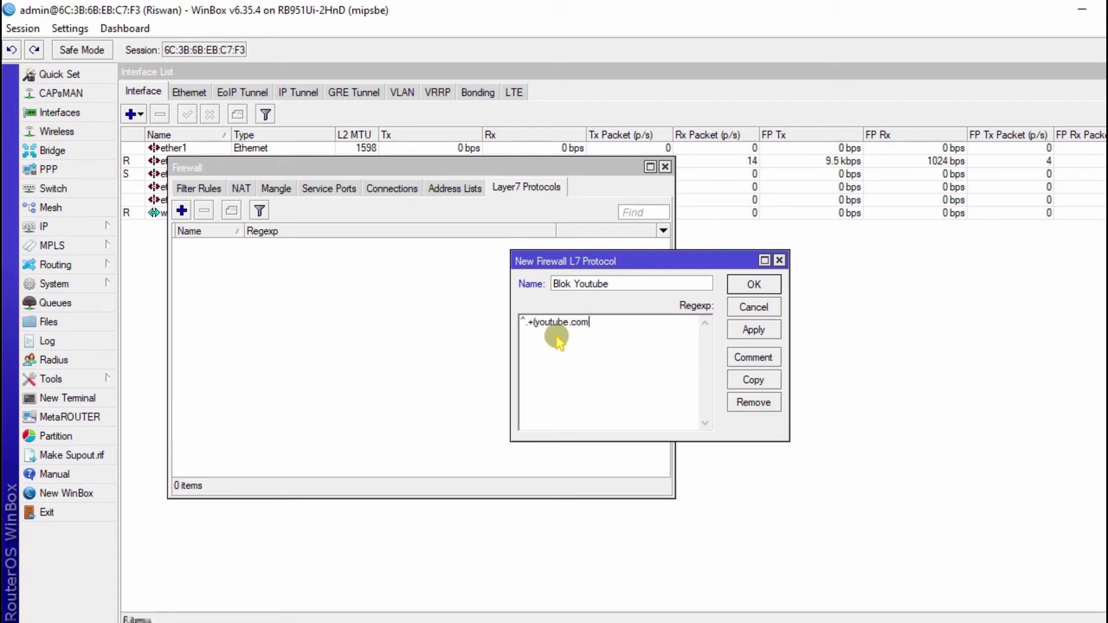
type(").*")
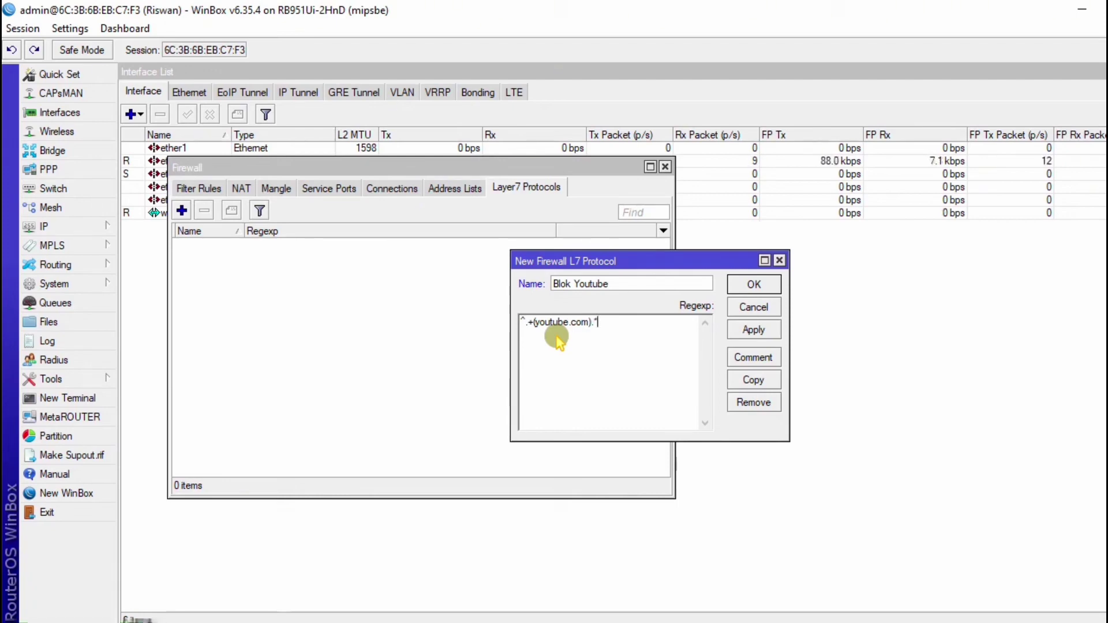
type("$")
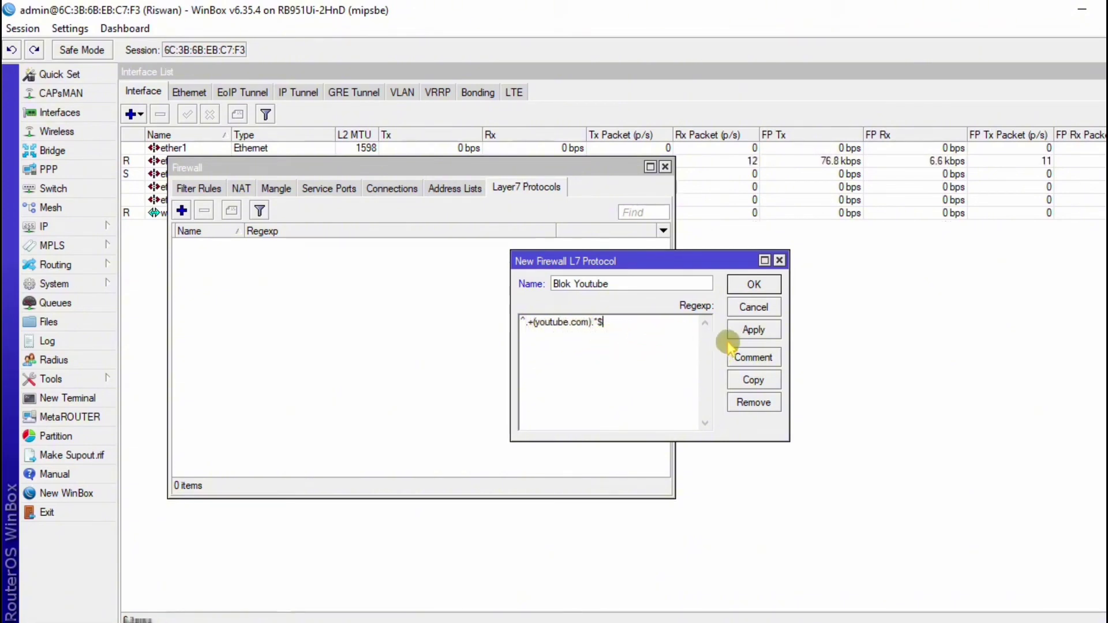
left_click(771, 337)
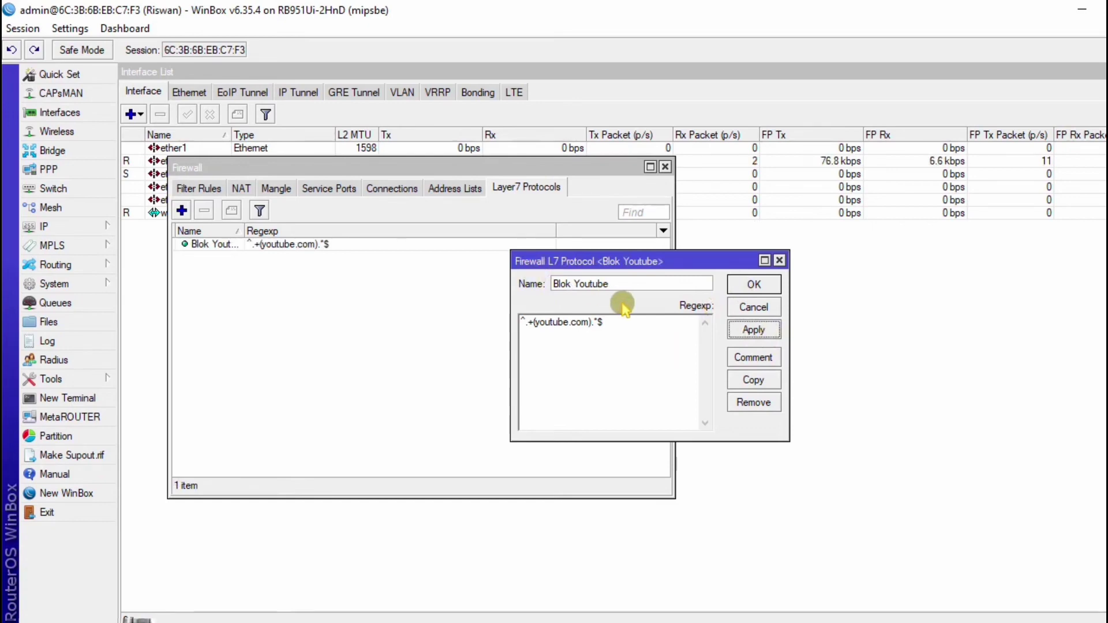
left_click(765, 288)
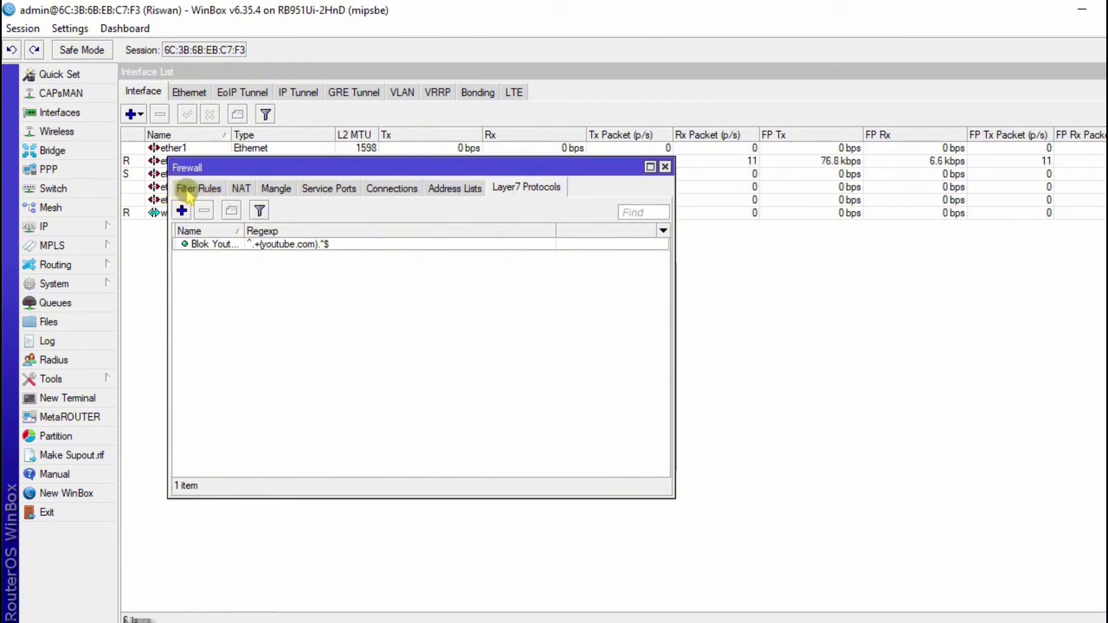
Start a new firewall filter rule in the forward chain with source address 192.168.0.0/24
left_click(192, 191)
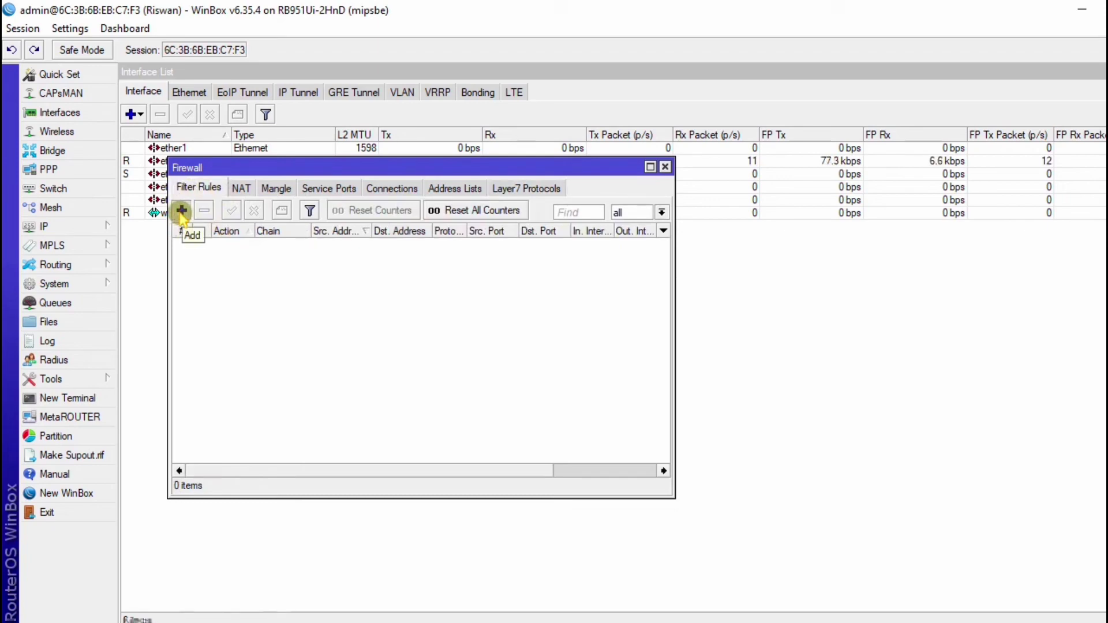
left_click(181, 211)
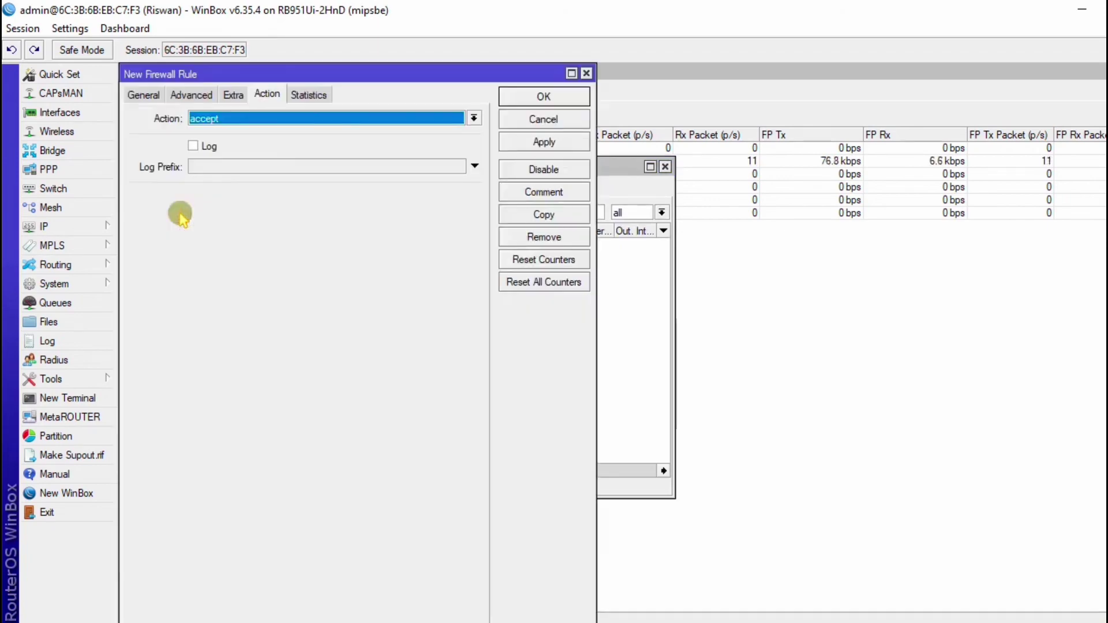
left_click(143, 95)
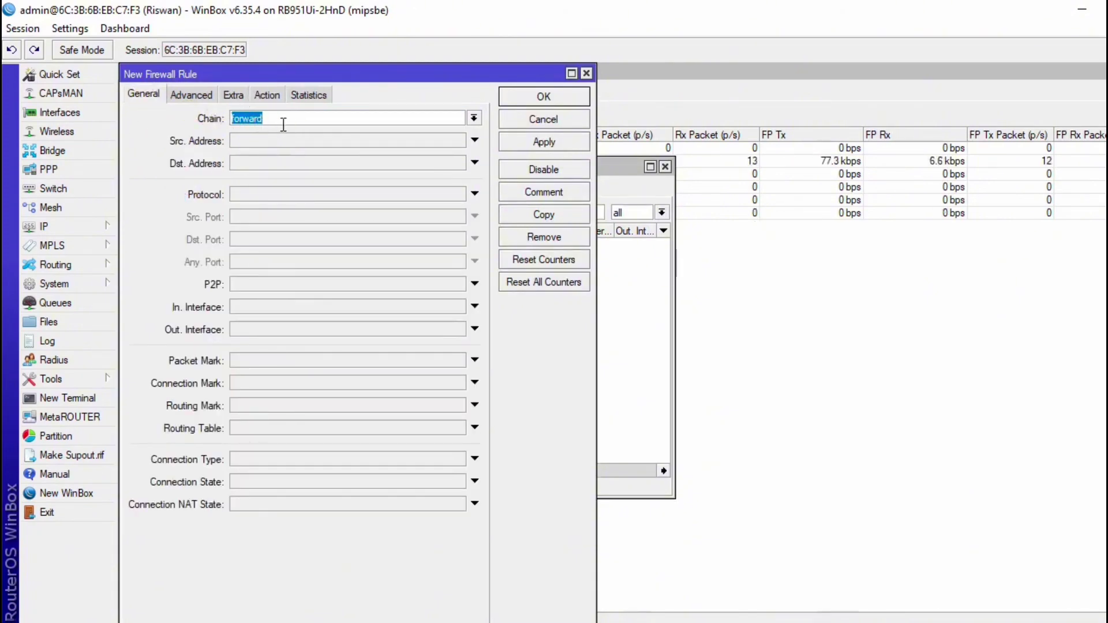
left_click(249, 141)
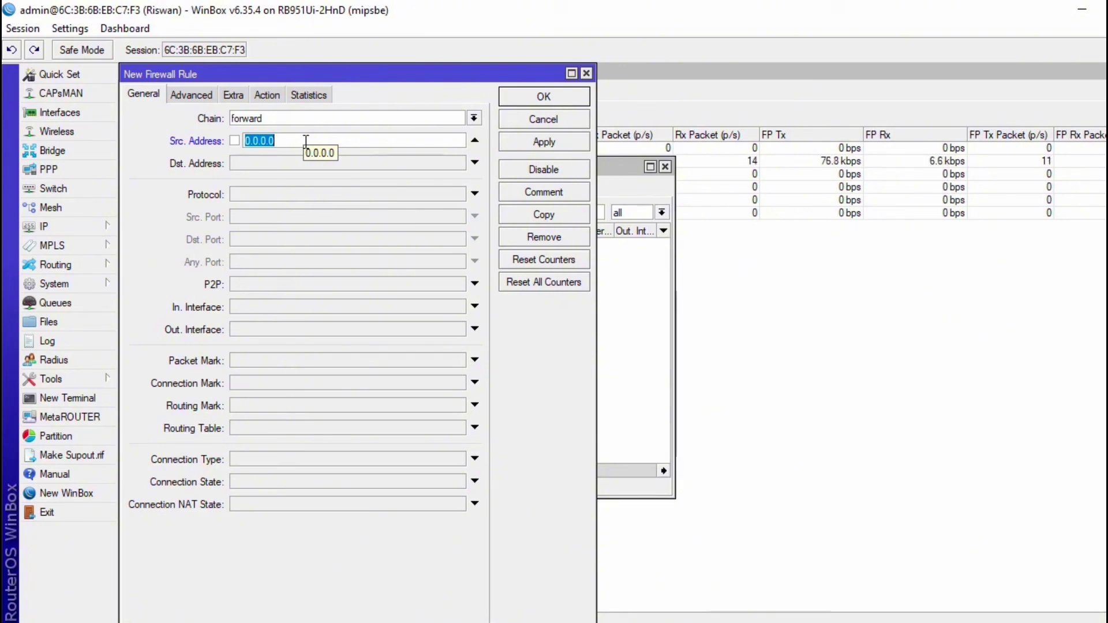
type("19")
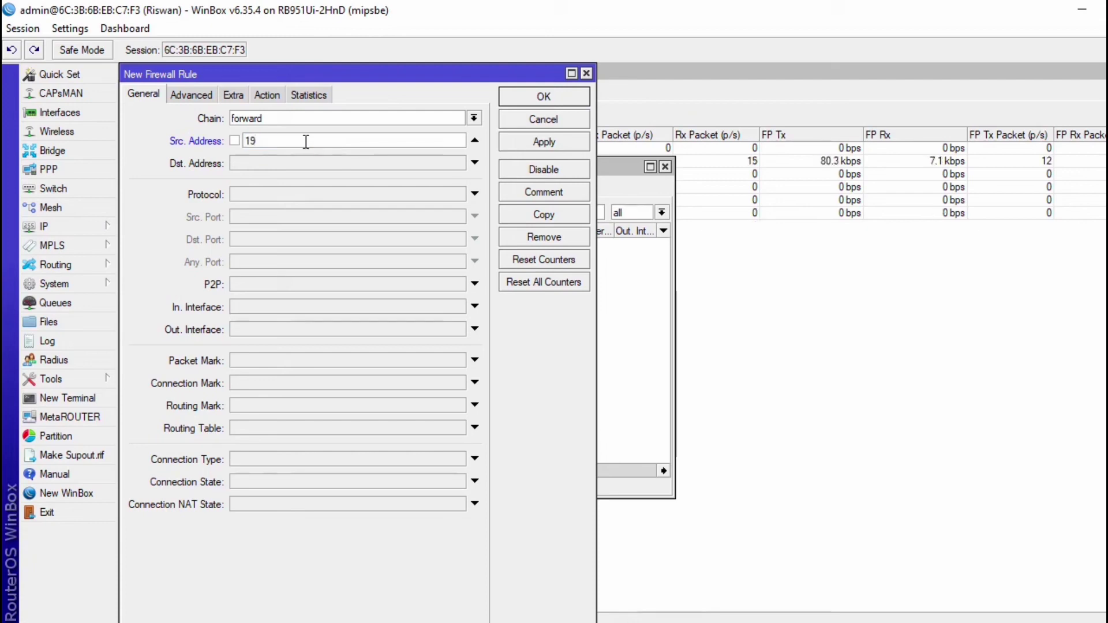
type("2.168.0")
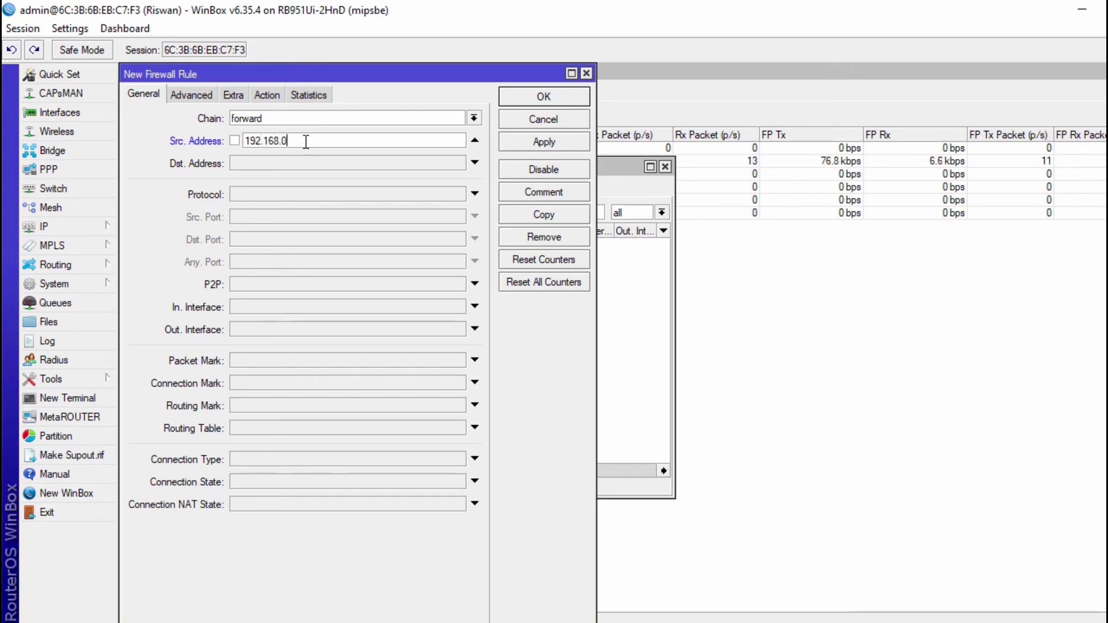
type("/24")
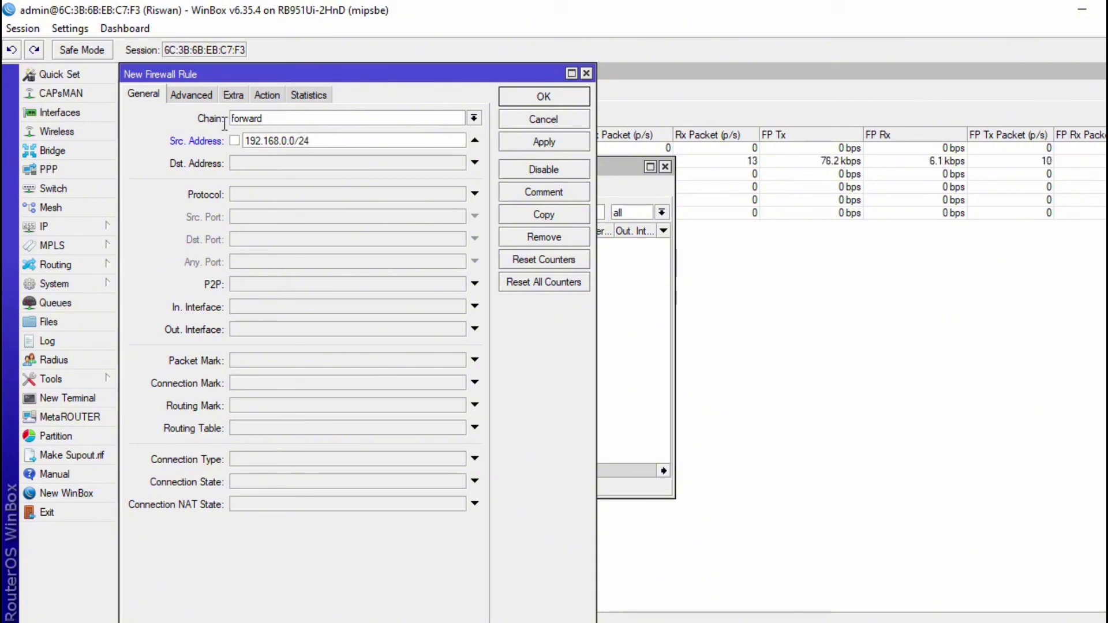
left_click(152, 99)
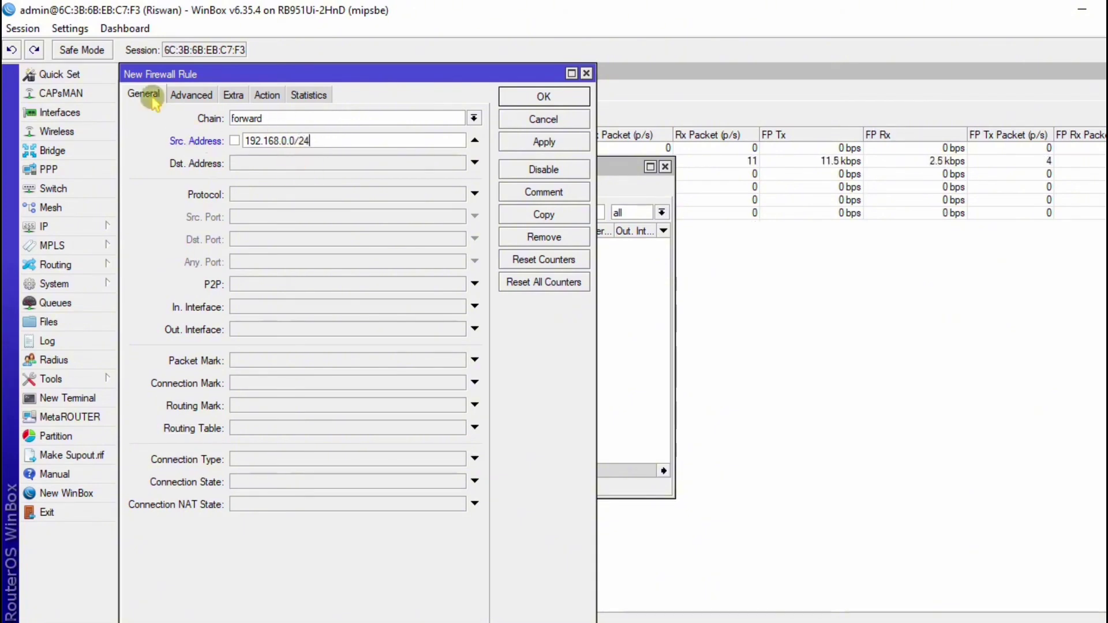
Set the new filter rule's Layer 7 protocol match to Blok Youtube
left_click(191, 98)
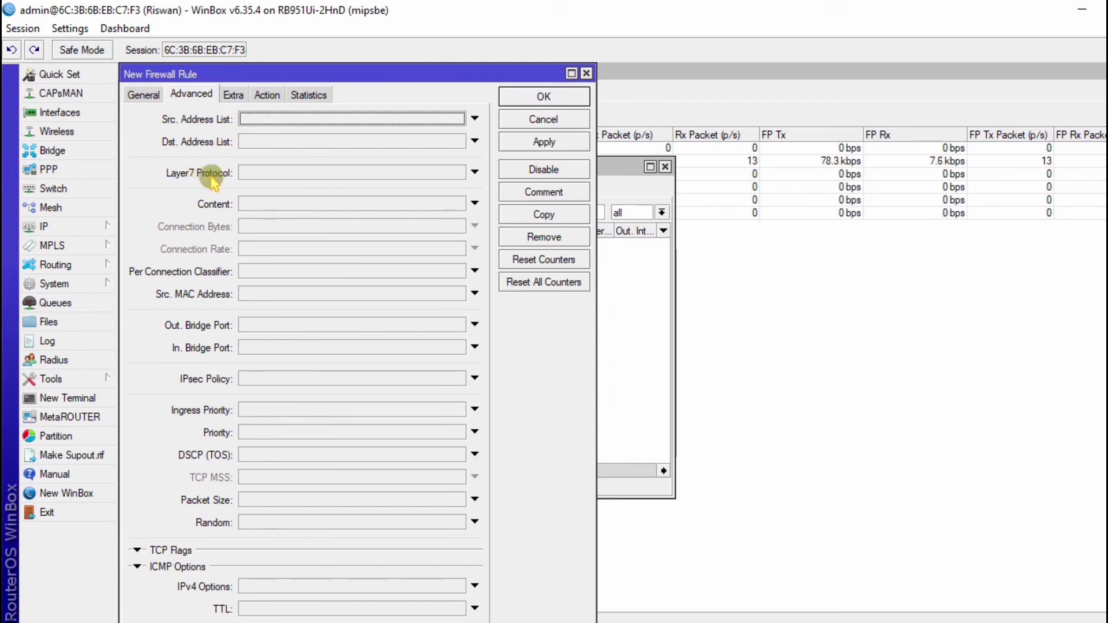
left_click(336, 177)
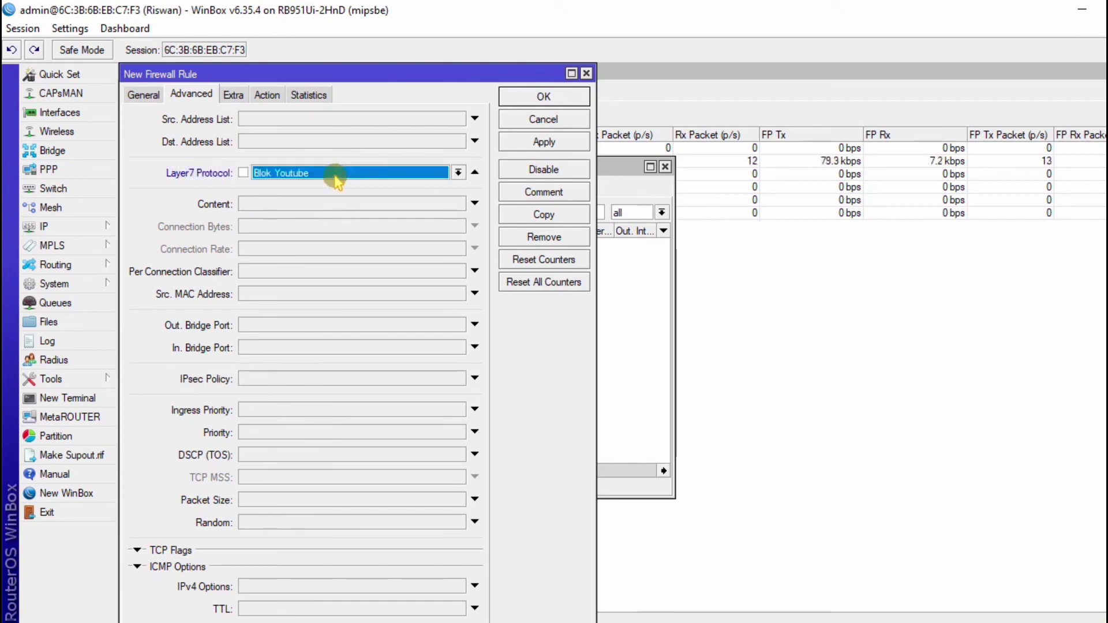
left_click(457, 173)
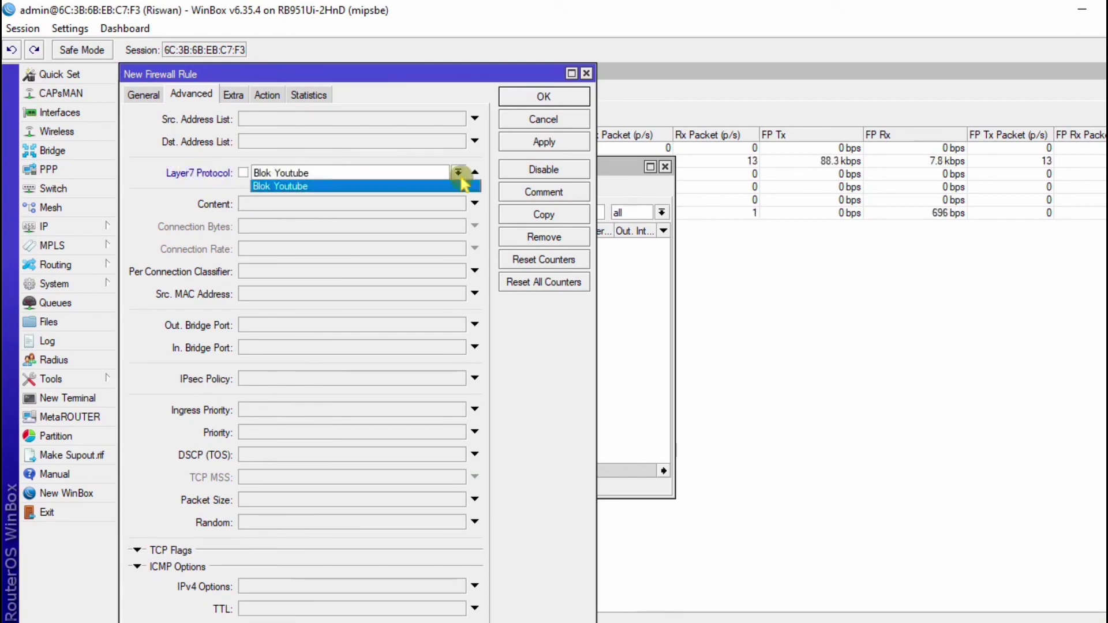
left_click(295, 186)
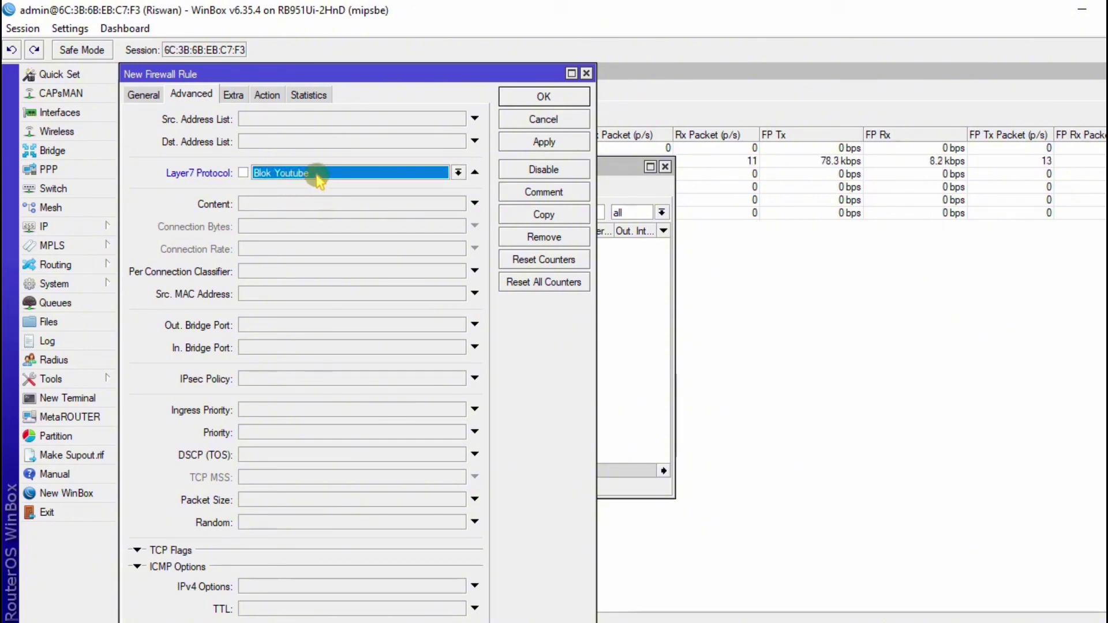
Set the new filter rule's action to drop and save the rule
left_click(267, 95)
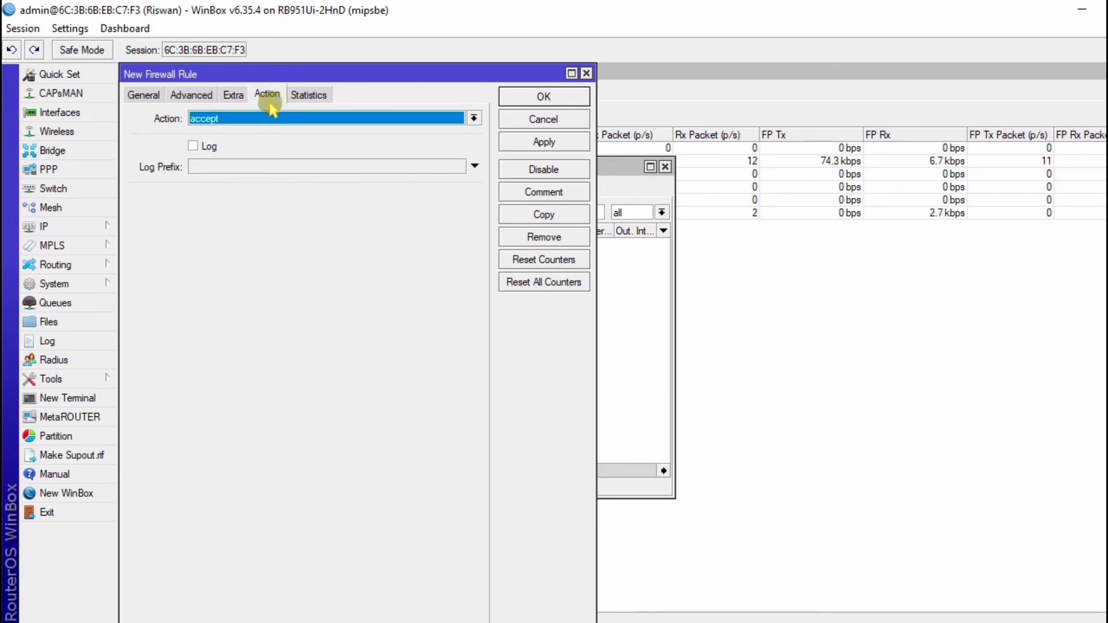
left_click(236, 121)
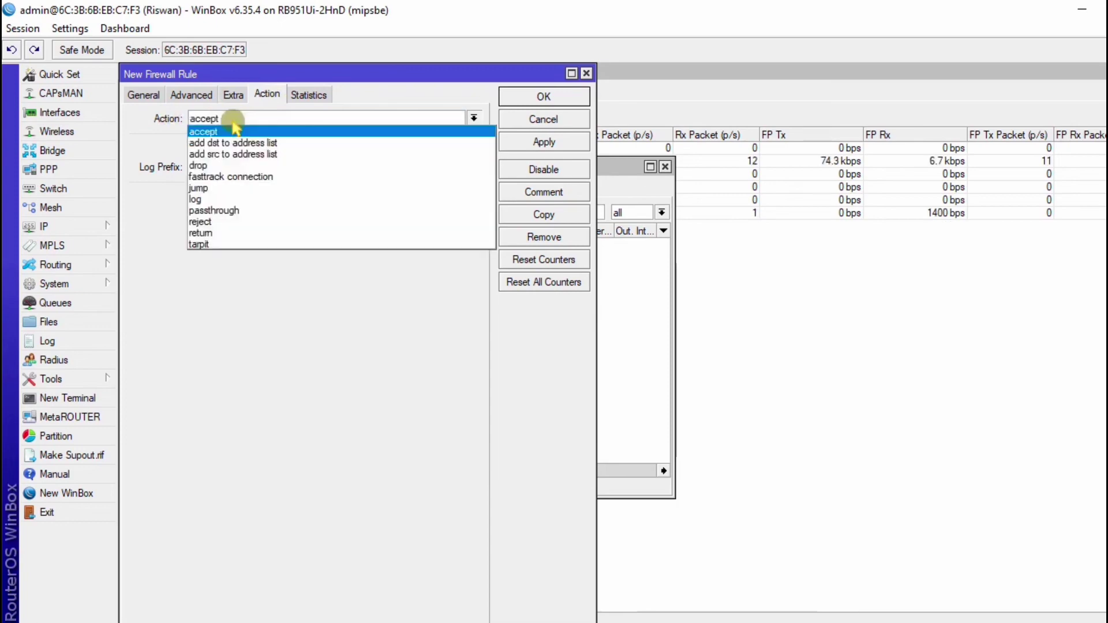
left_click(200, 166)
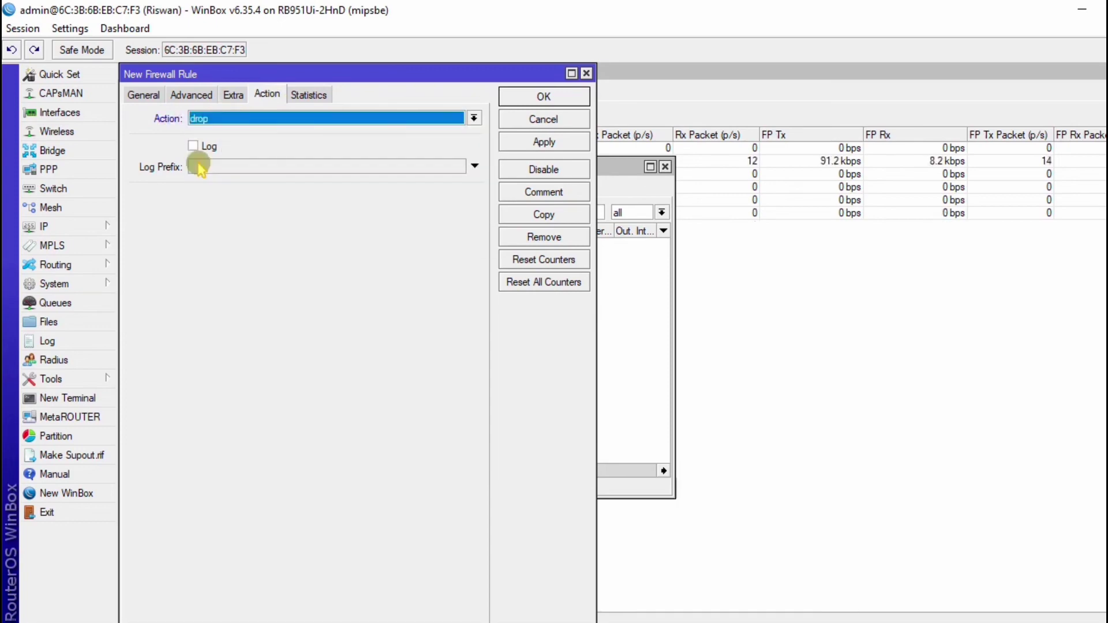
left_click(544, 144)
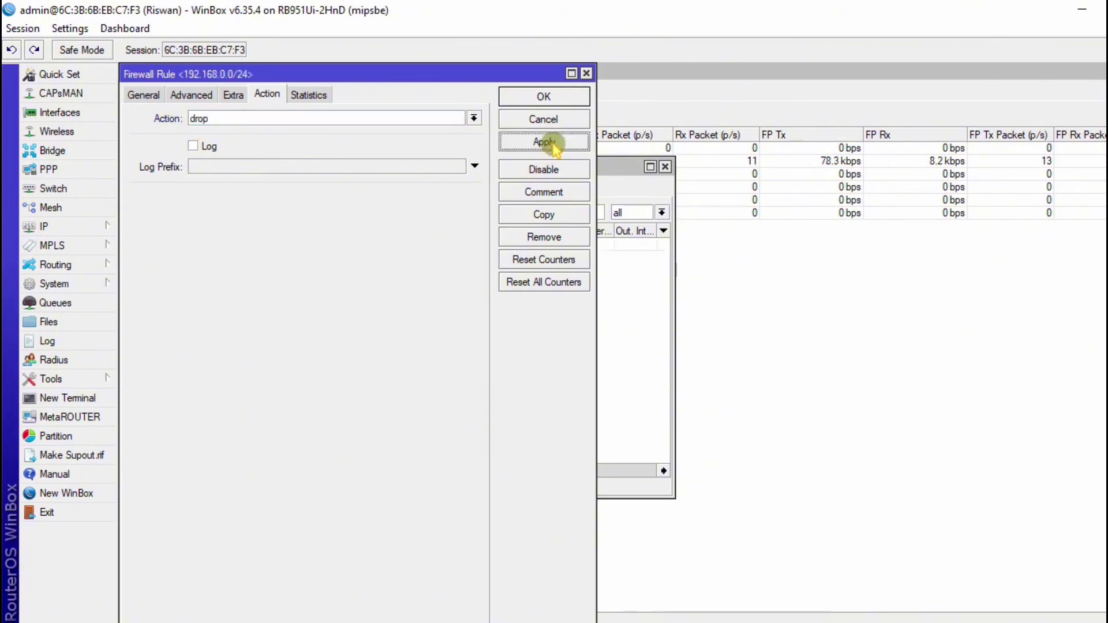
left_click(545, 98)
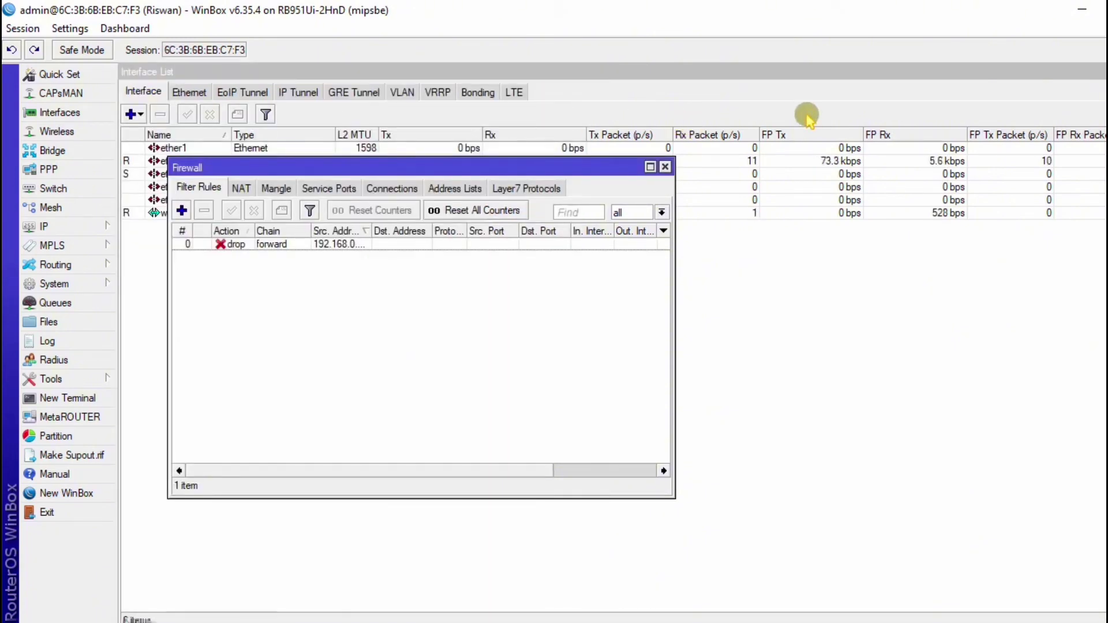
Switch to Google Chrome and try to load youtube.com to test the block
left_click(1074, 21)
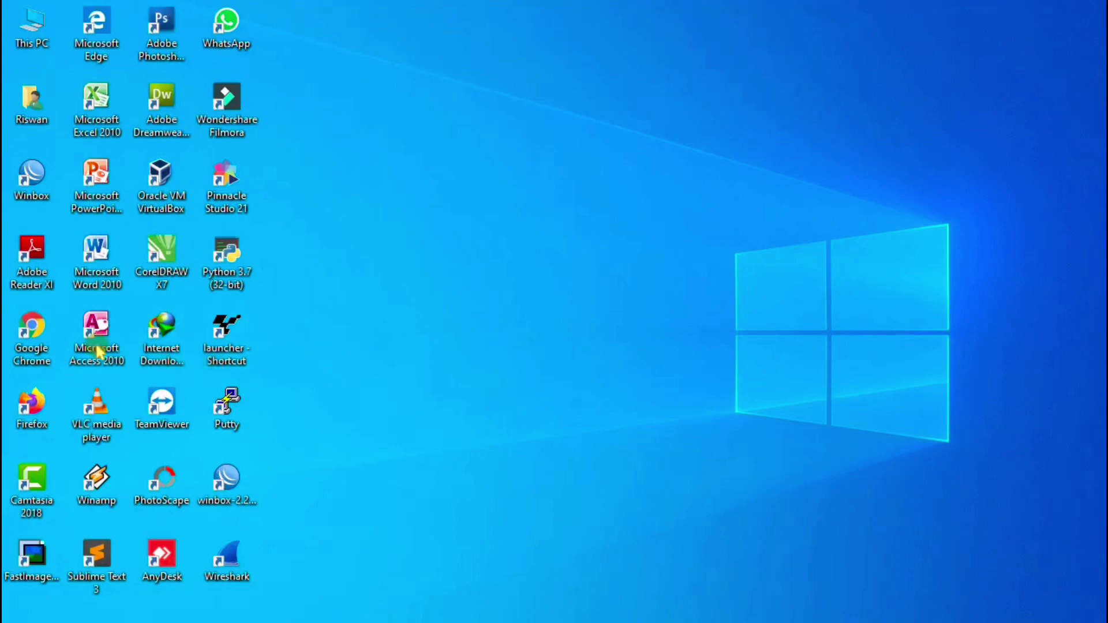
double_click(39, 334)
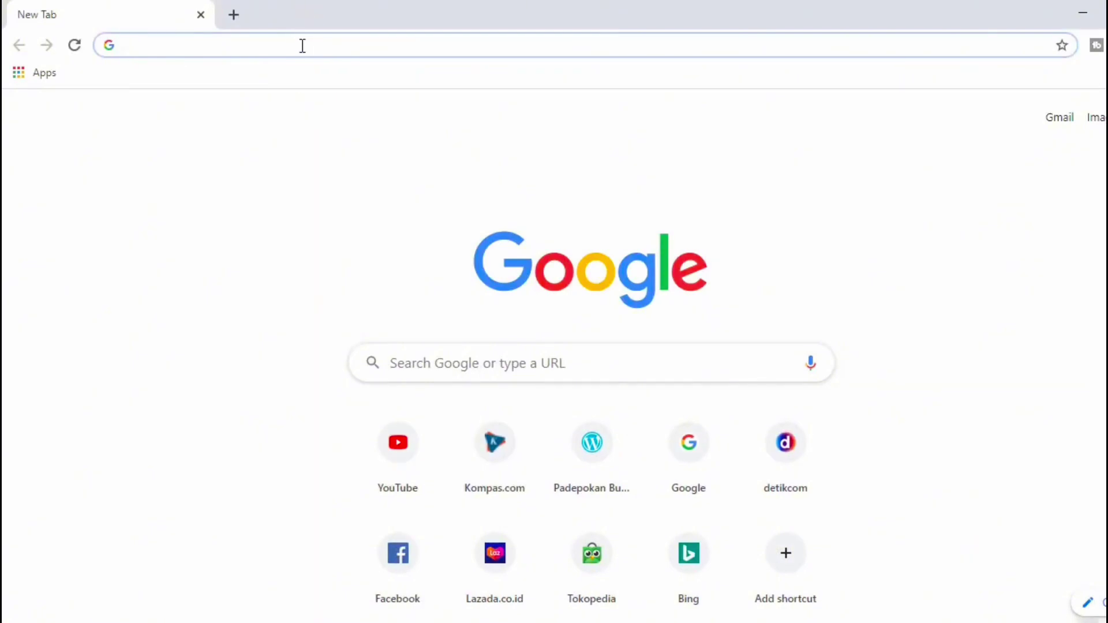
type("youtube.com")
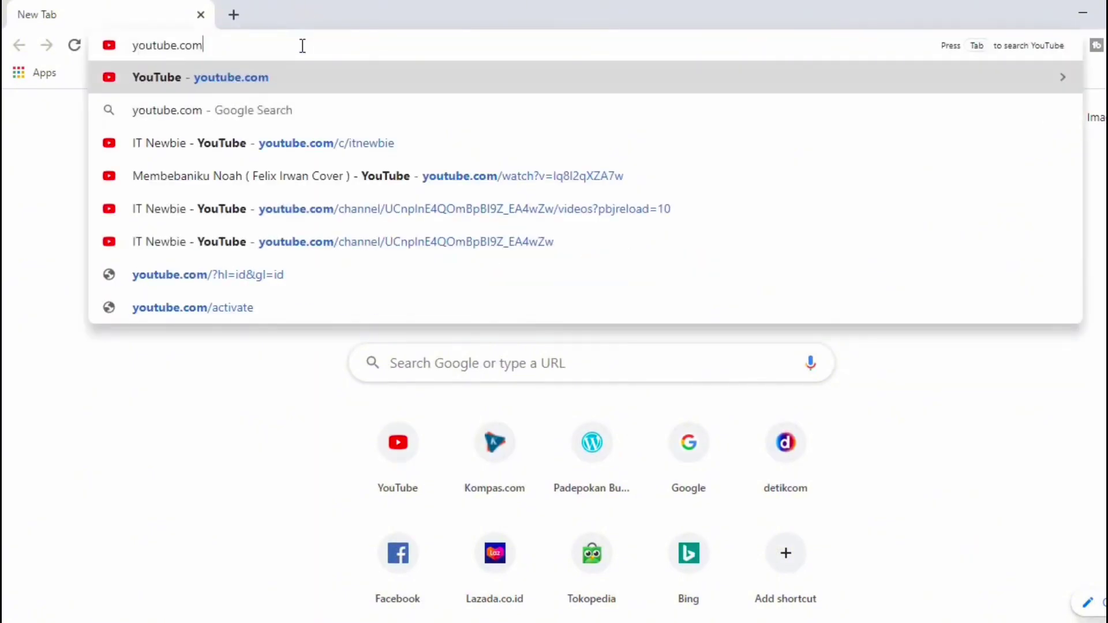
key("Return")
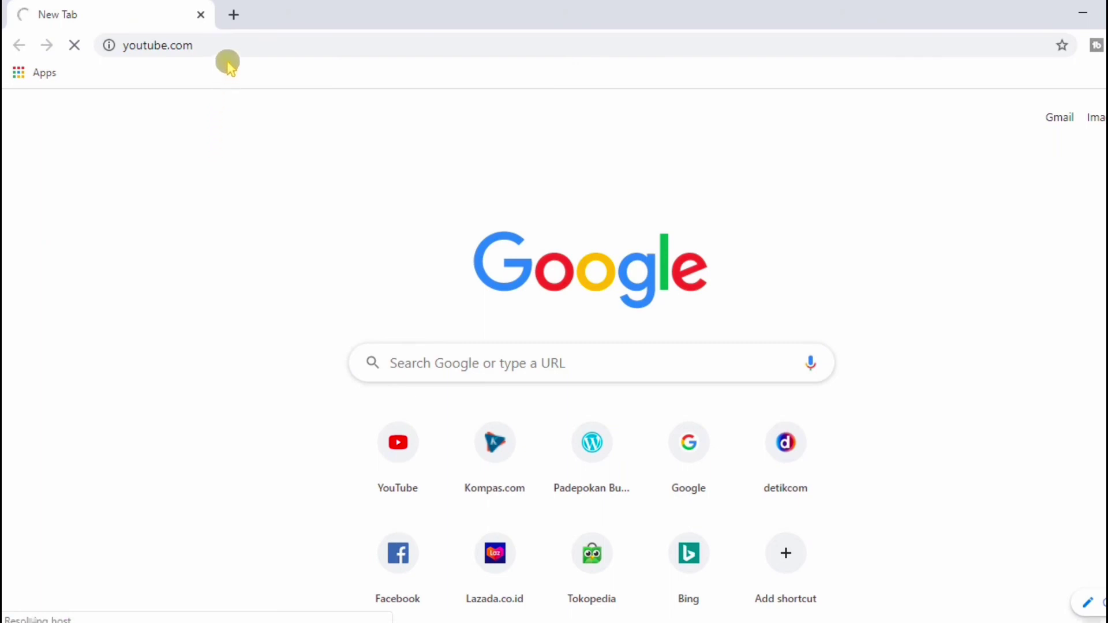
Load yahoo.com in a second browser tab for comparison, recheck the youtube.com page, and put the browser away
left_click(232, 17)
type("yahoo.com")
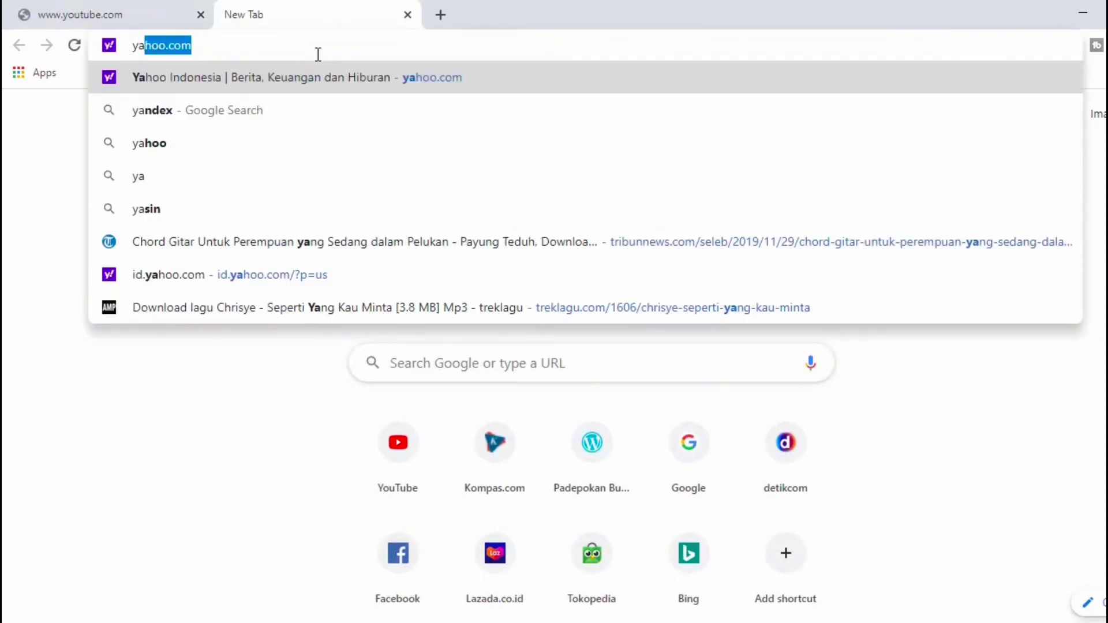
key("Right")
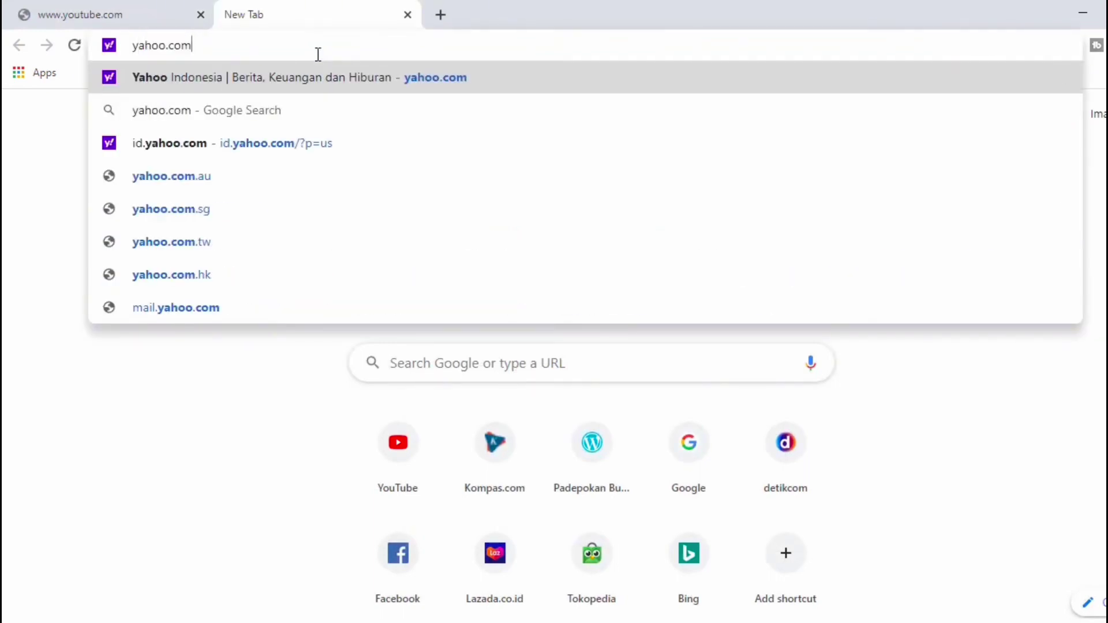
key("Return")
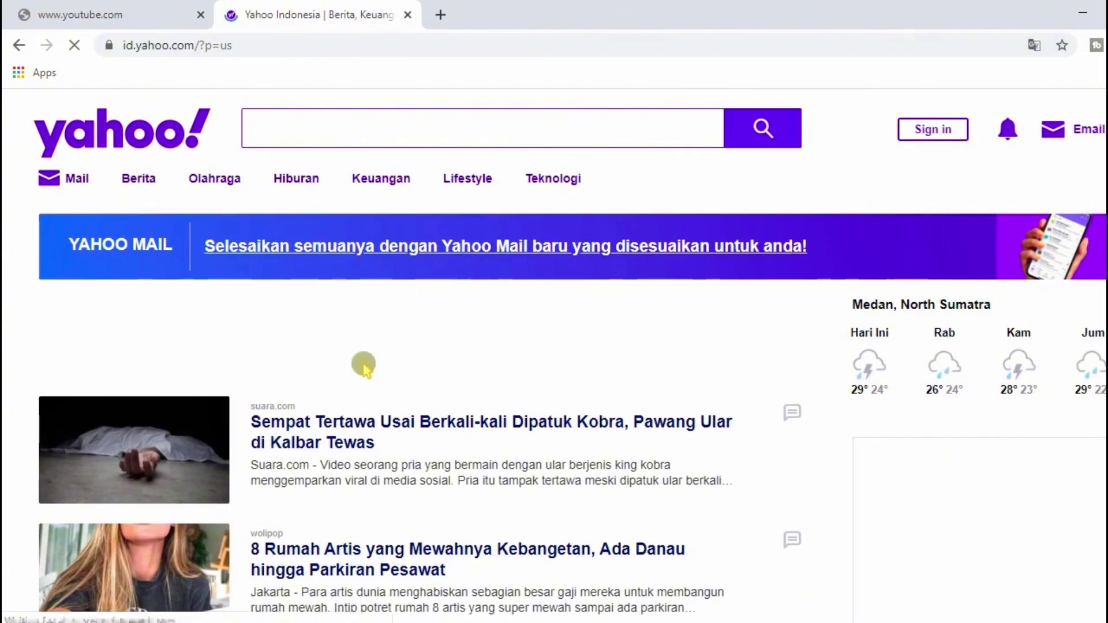
left_click(130, 22)
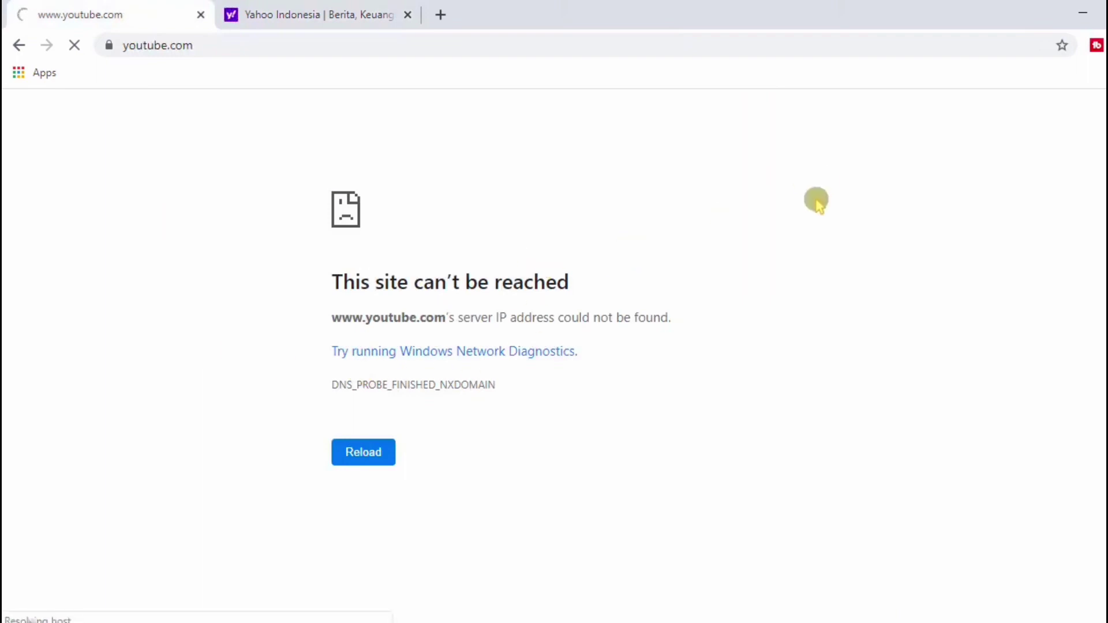
left_click(1092, 14)
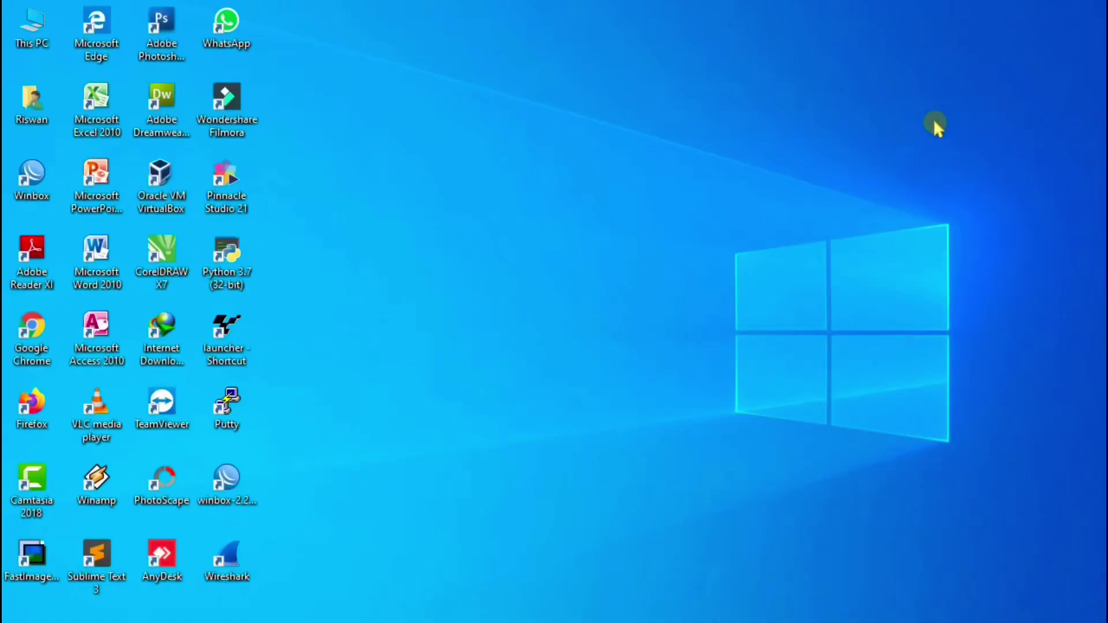